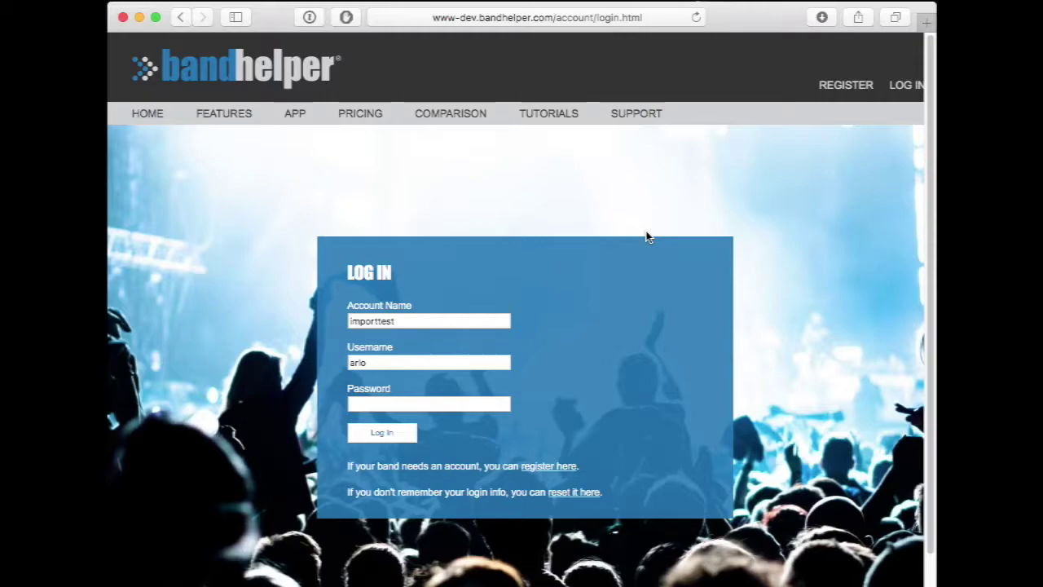
Enter the account password and log in with the prefilled account name and username
click(373, 400)
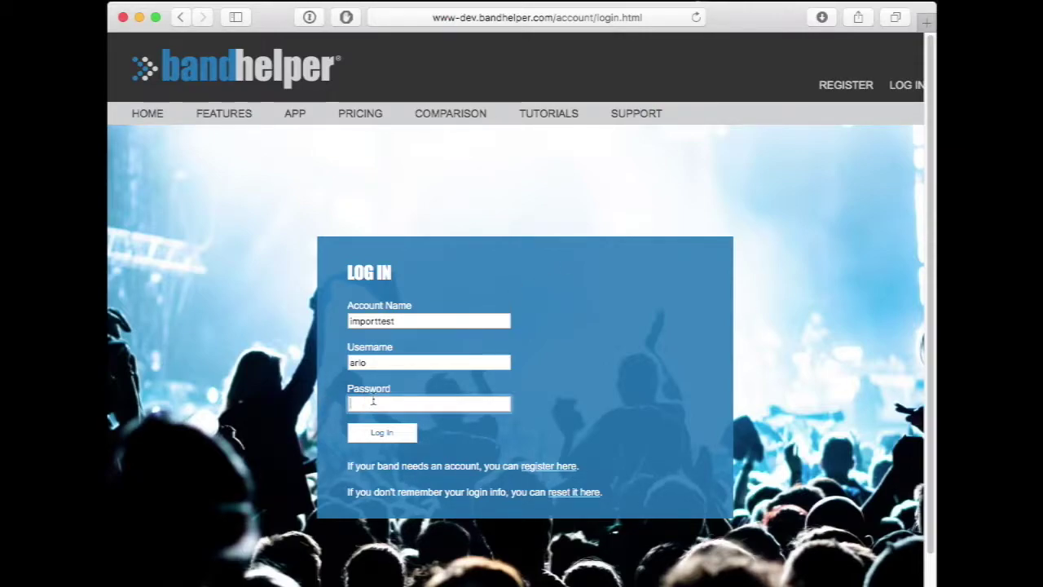
text(••••••••)
key(Return)
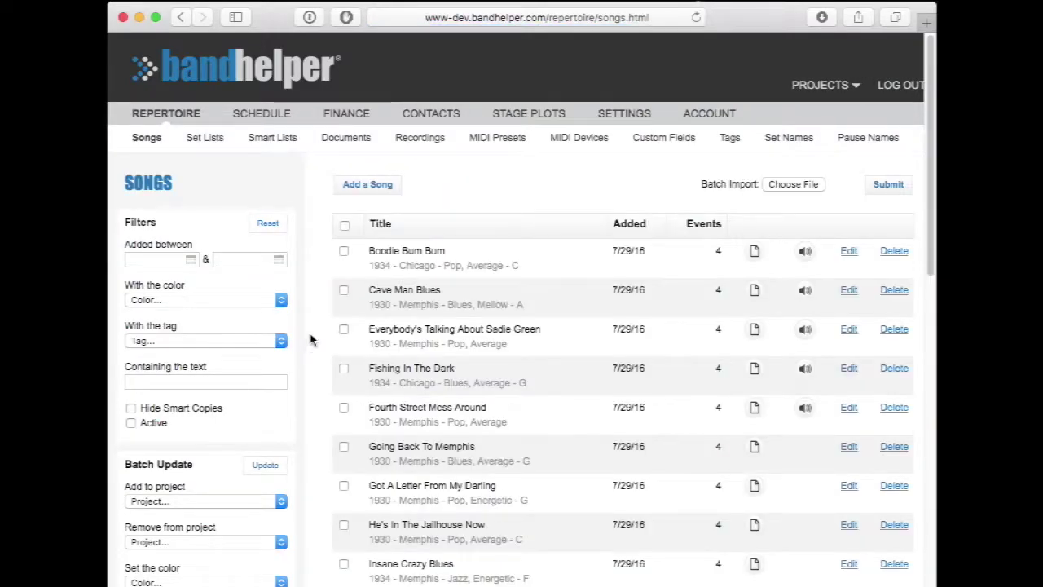
Examine the Documents and Recordings lists, checking the file size of the Boodie Bum Bum recording
click(345, 140)
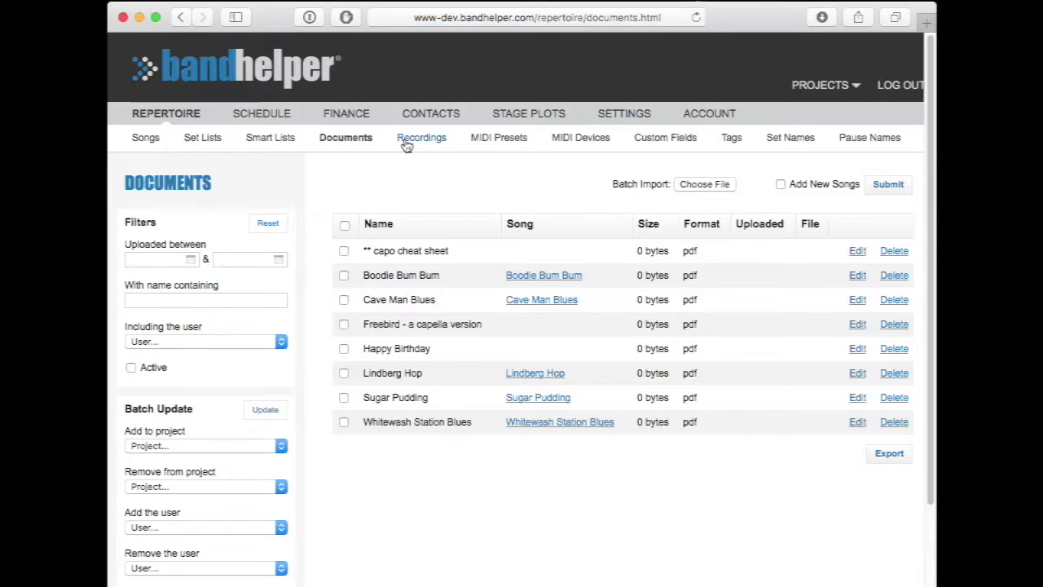
click(430, 140)
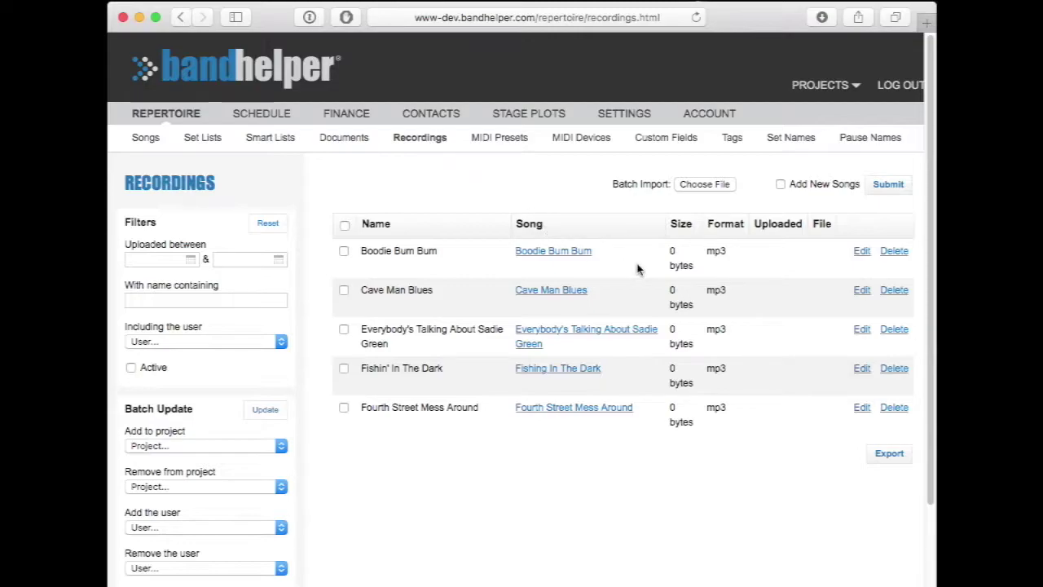
drag(668, 252, 695, 266)
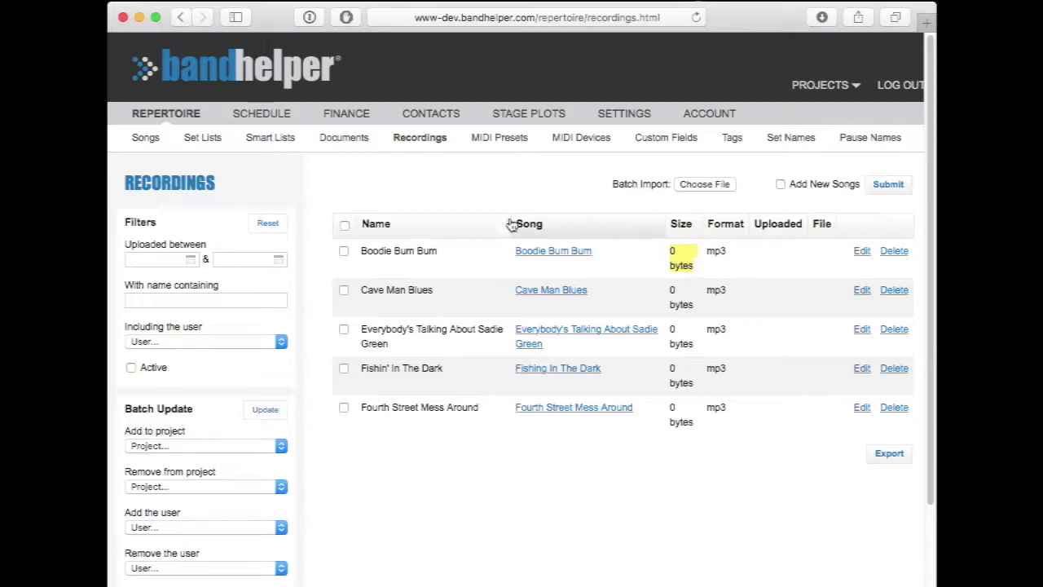
Batch delete the documents "** capo cheat sheet", "Freebird - a capella version" and "Happy Birthday"
click(345, 143)
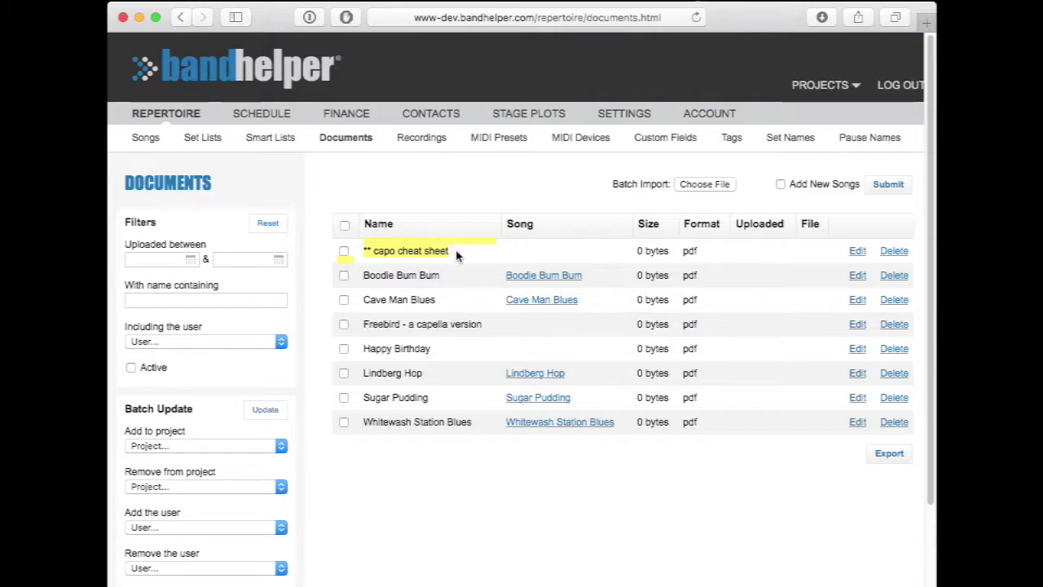
click(343, 251)
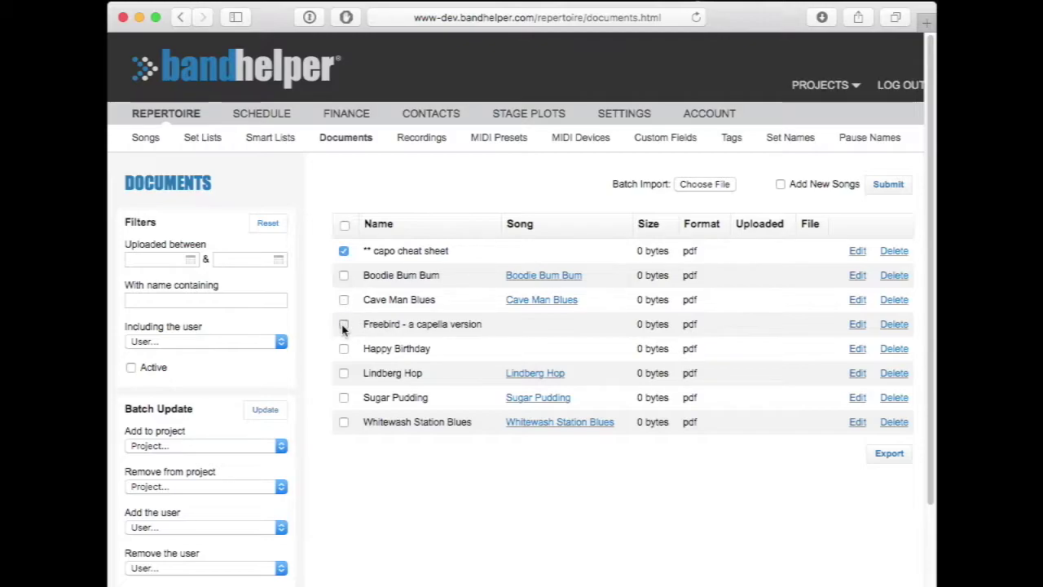
click(343, 324)
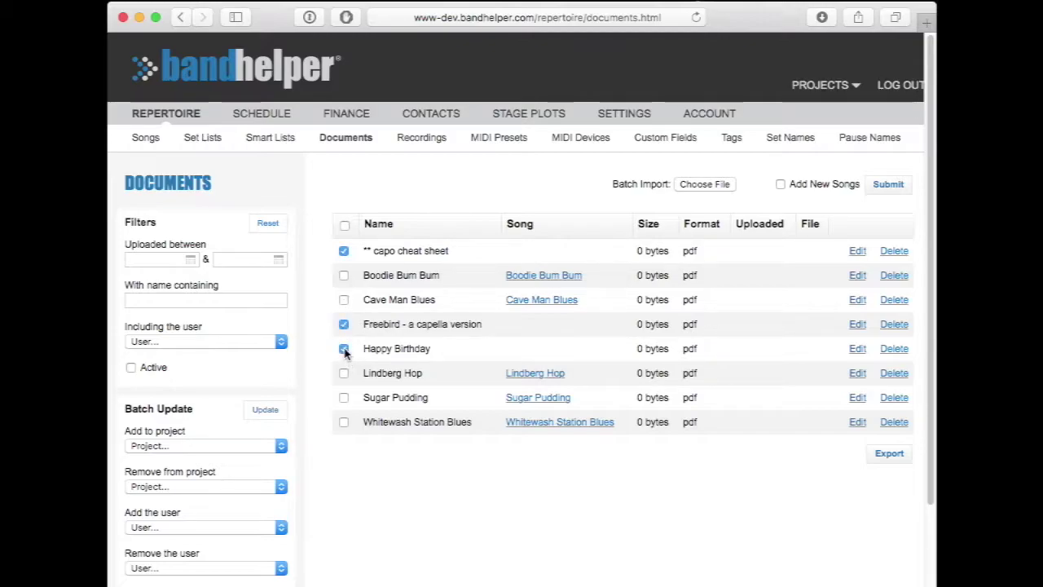
click(343, 349)
scroll(324, 432, down, 3)
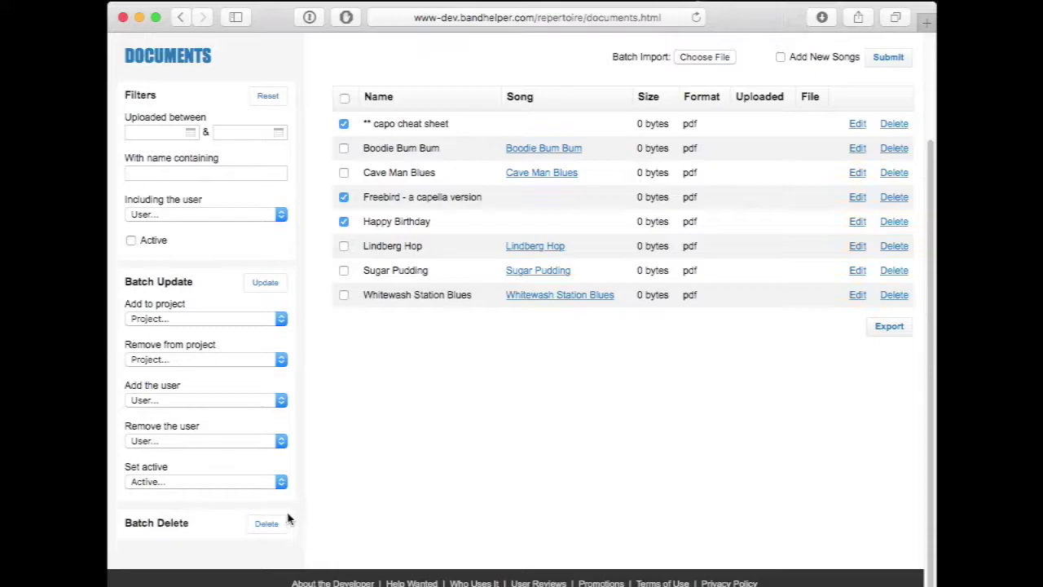
click(272, 523)
click(672, 346)
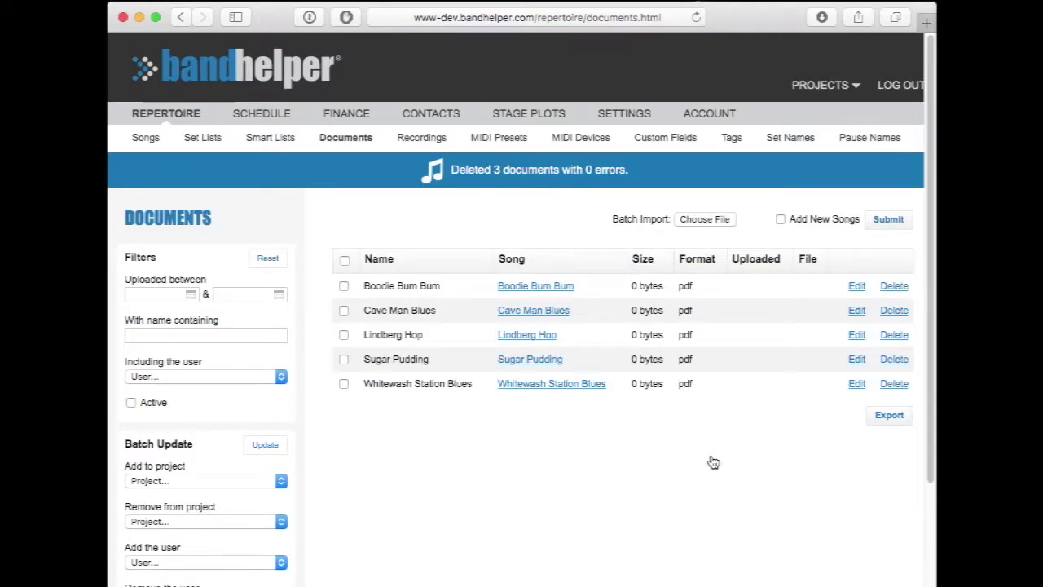
Switch to Finder and compress the "MJB documents" folder into a zip archive
key(super+Tab)
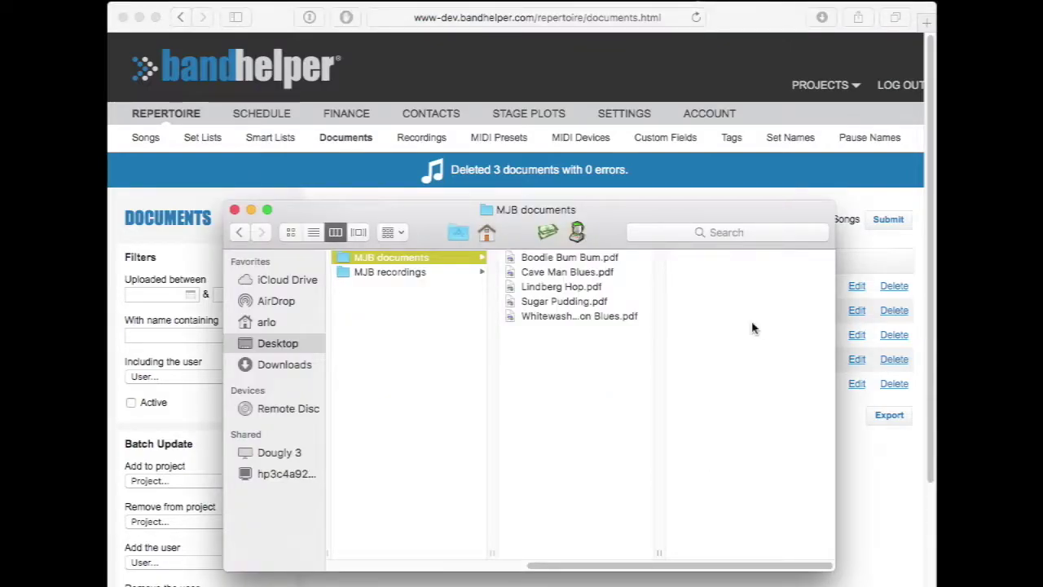
right_click(342, 260)
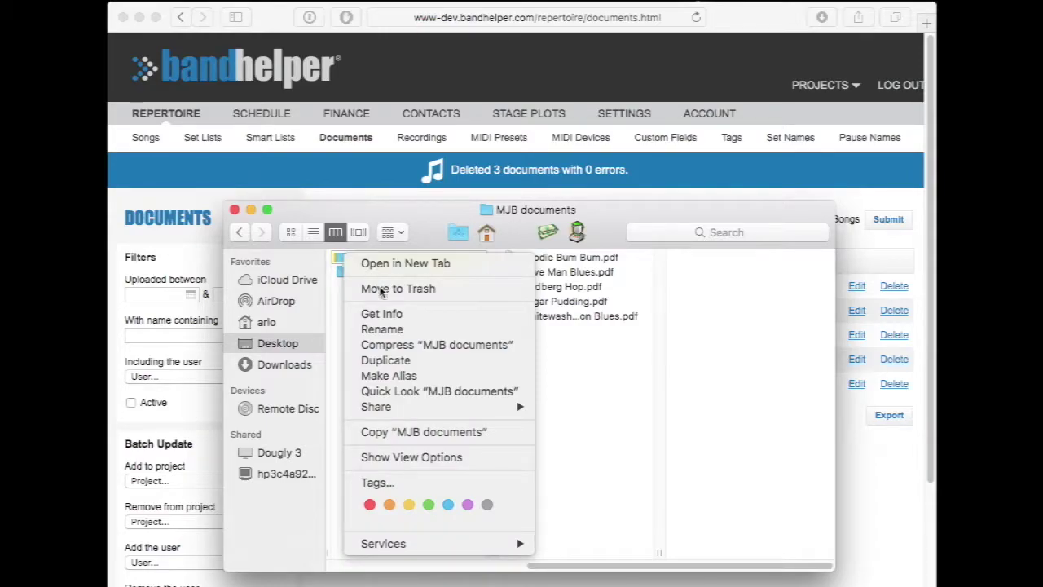
click(421, 346)
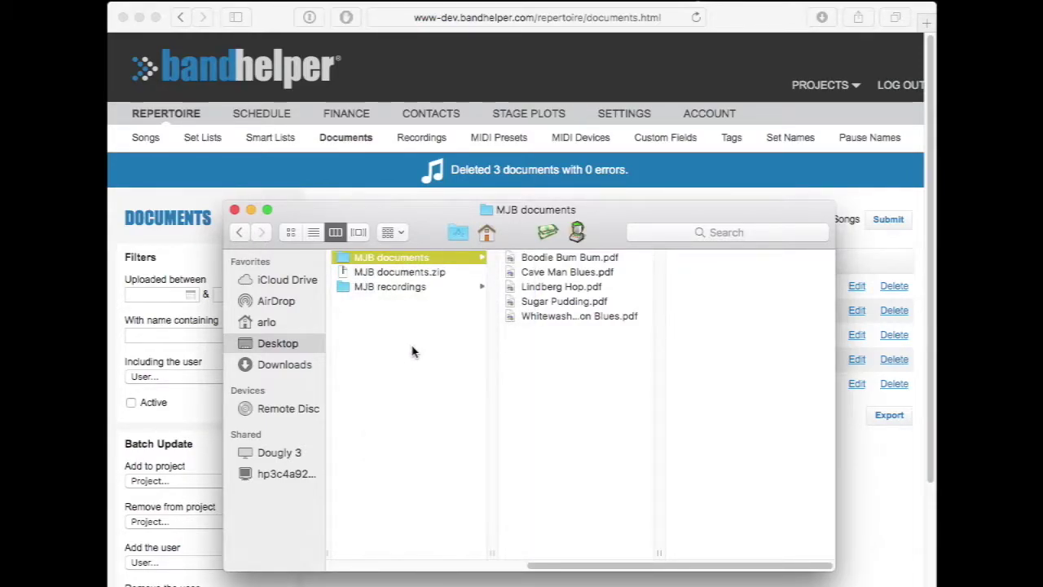
Back in the browser, batch import "MJB documents.zip" from the "video demo" folder into the Documents list
click(694, 175)
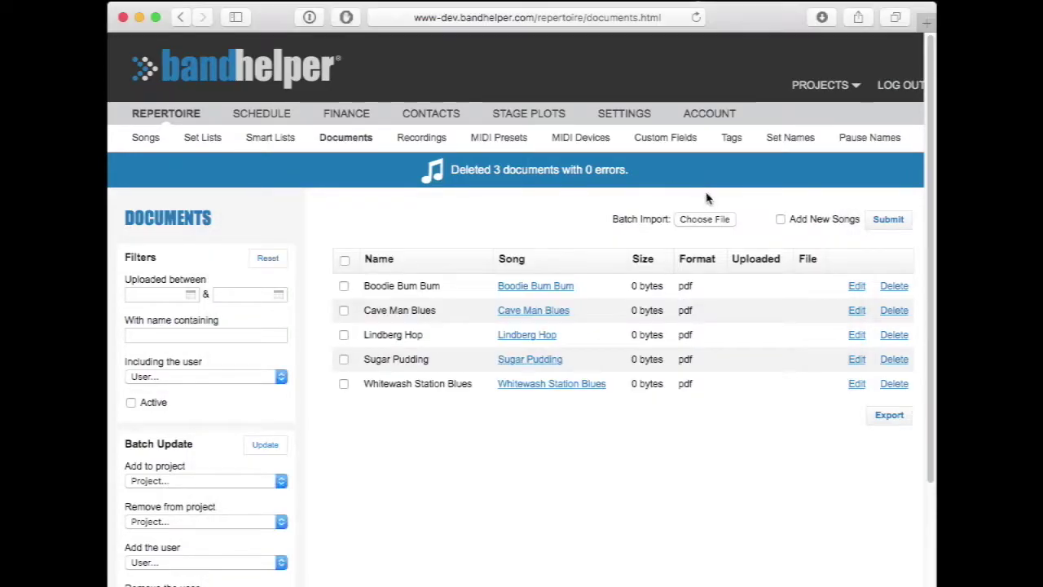
click(694, 218)
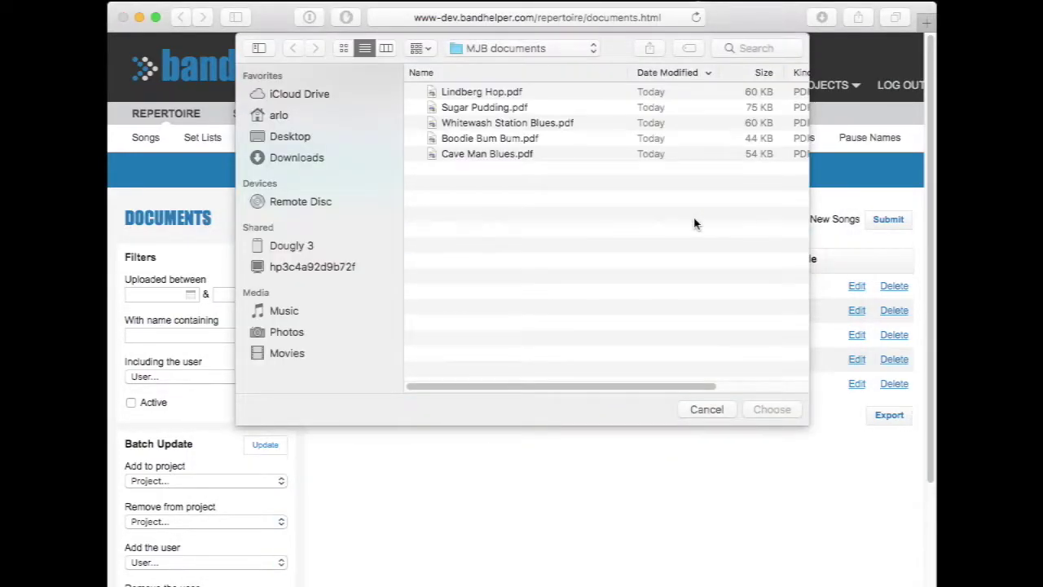
key(super+Up)
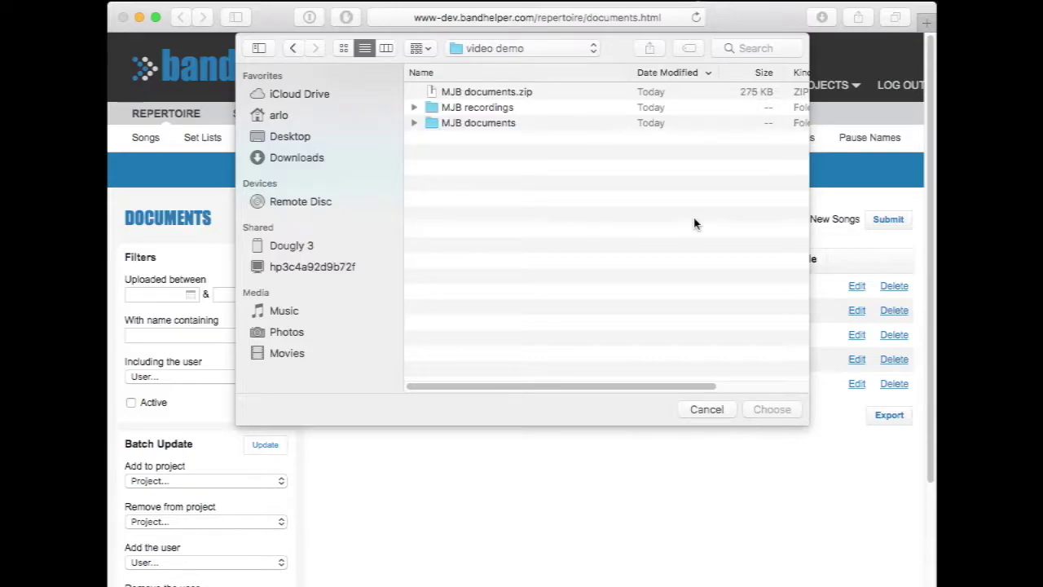
click(459, 93)
key(Return)
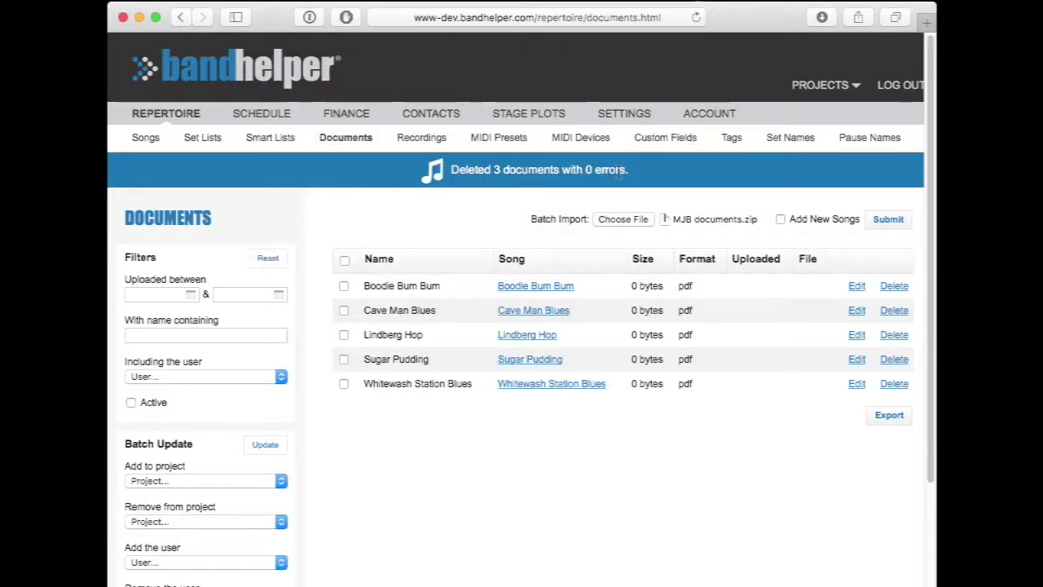
click(889, 222)
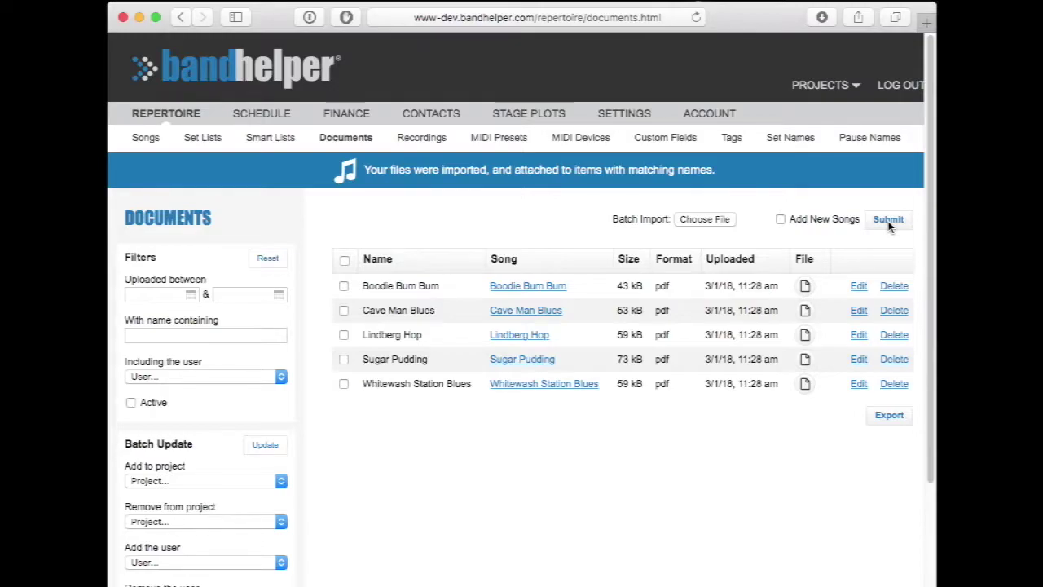
Open the Recordings list, switch to Finder and compress the "MJB recordings" folder into a zip archive
click(410, 140)
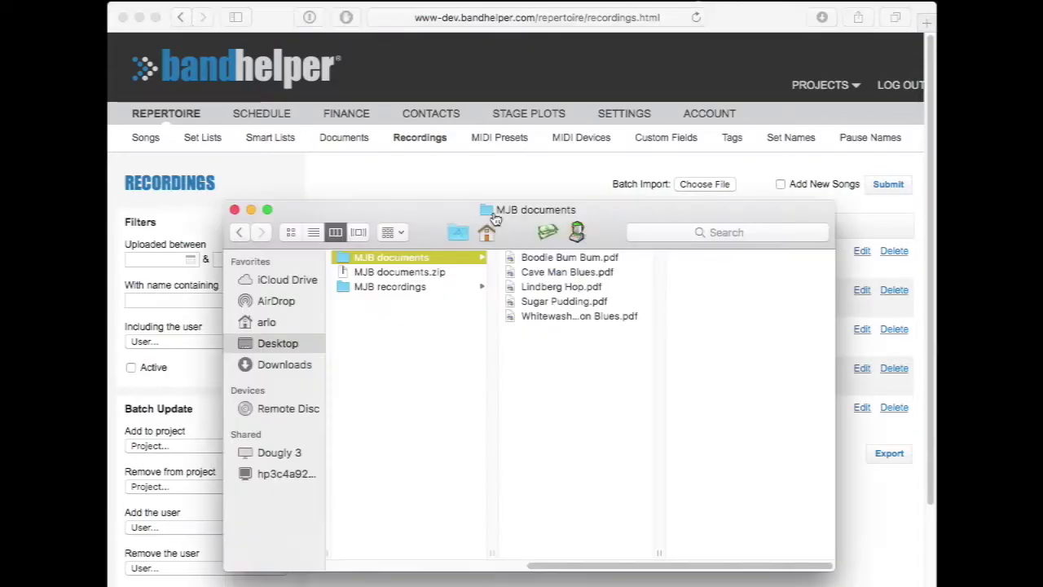
click(342, 290)
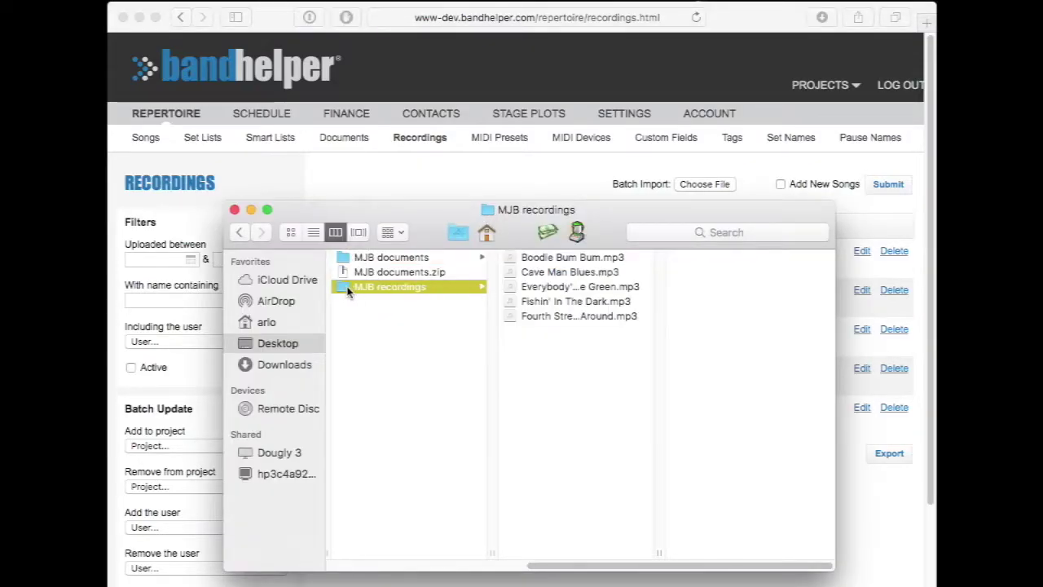
right_click(340, 290)
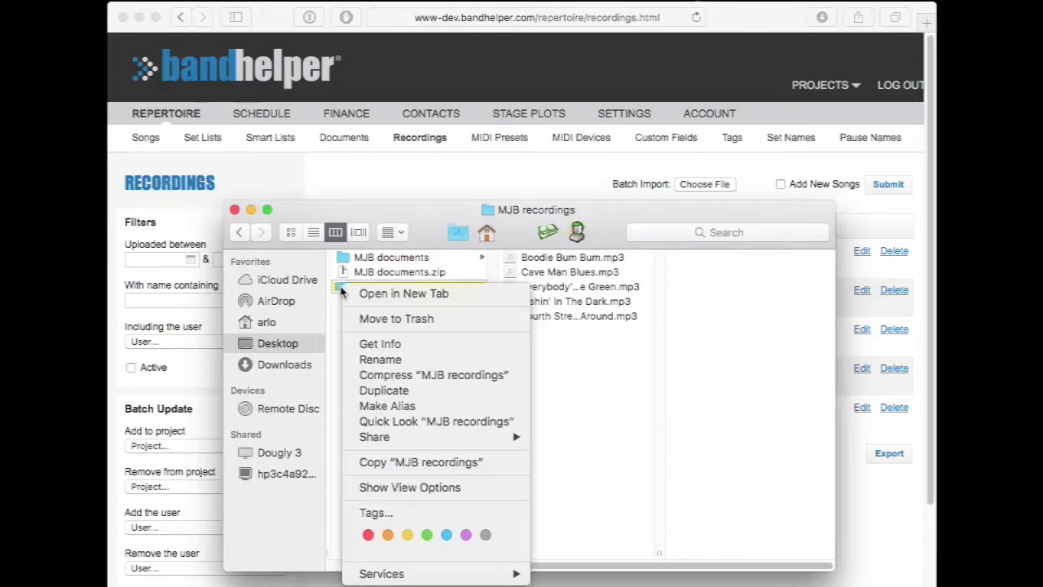
click(400, 375)
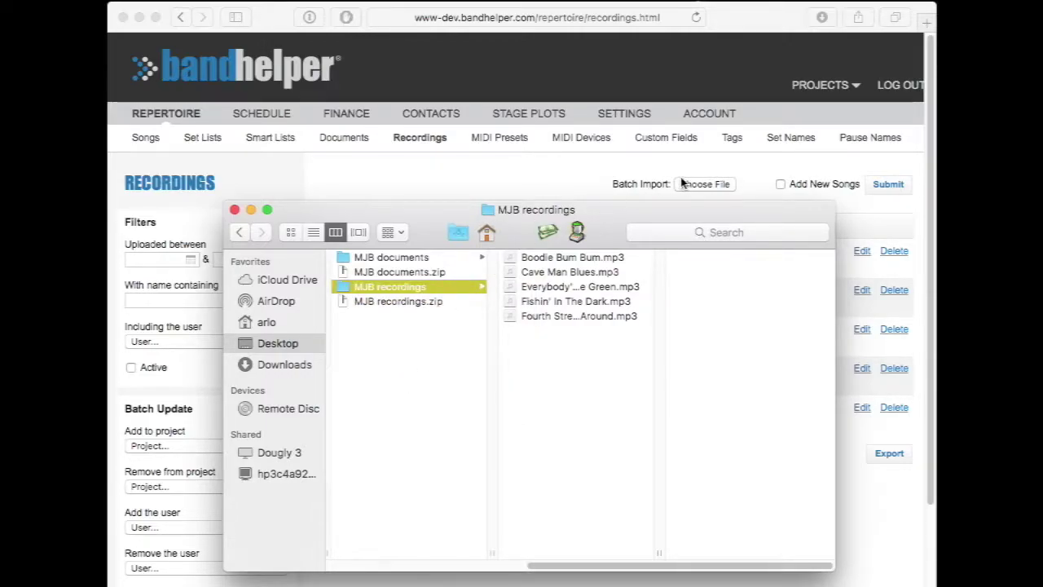
Back in the browser, batch import "MJB recordings.zip" into the Recordings list
click(603, 173)
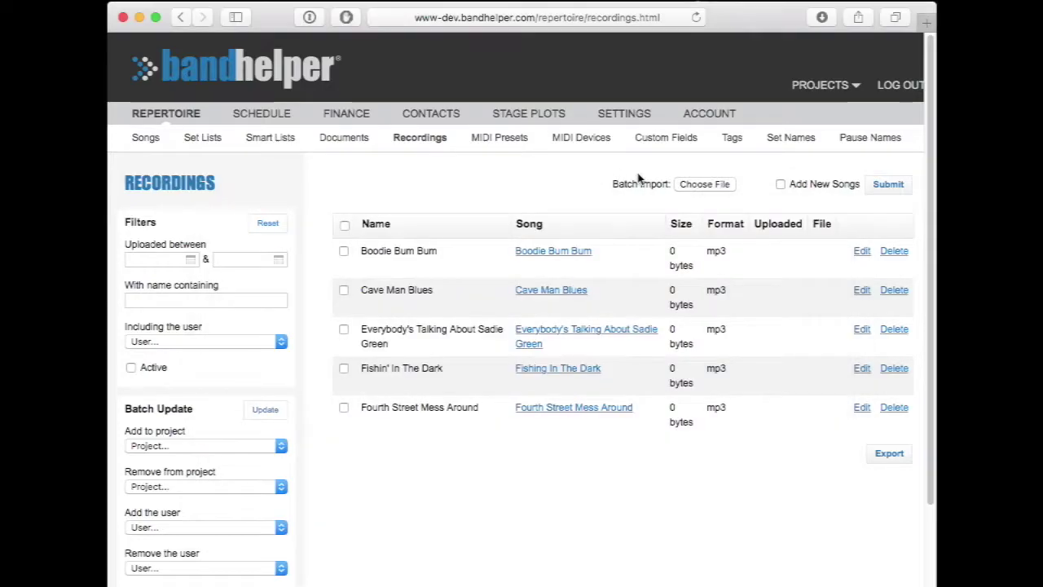
click(693, 188)
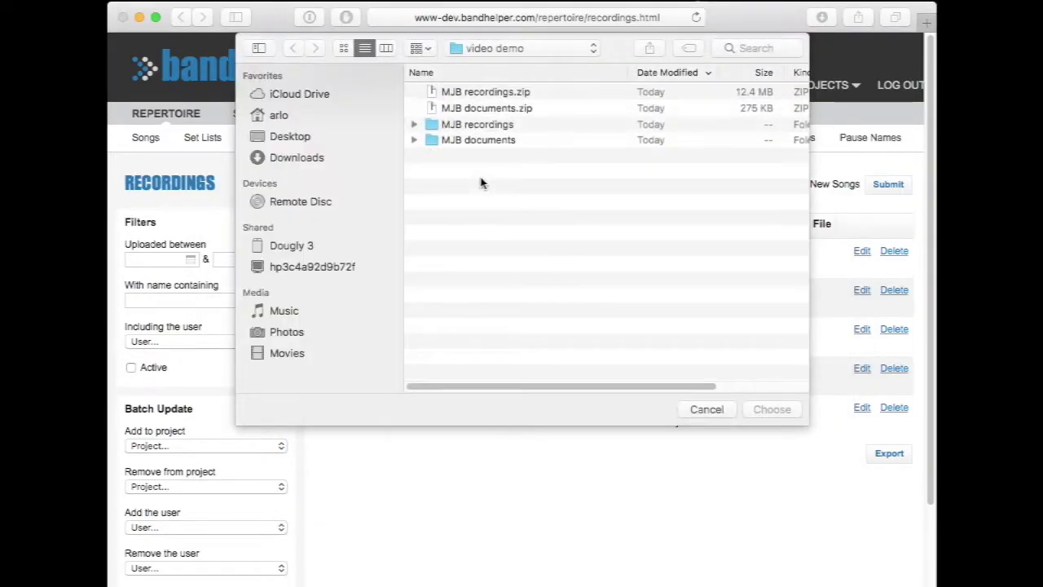
double_click(460, 94)
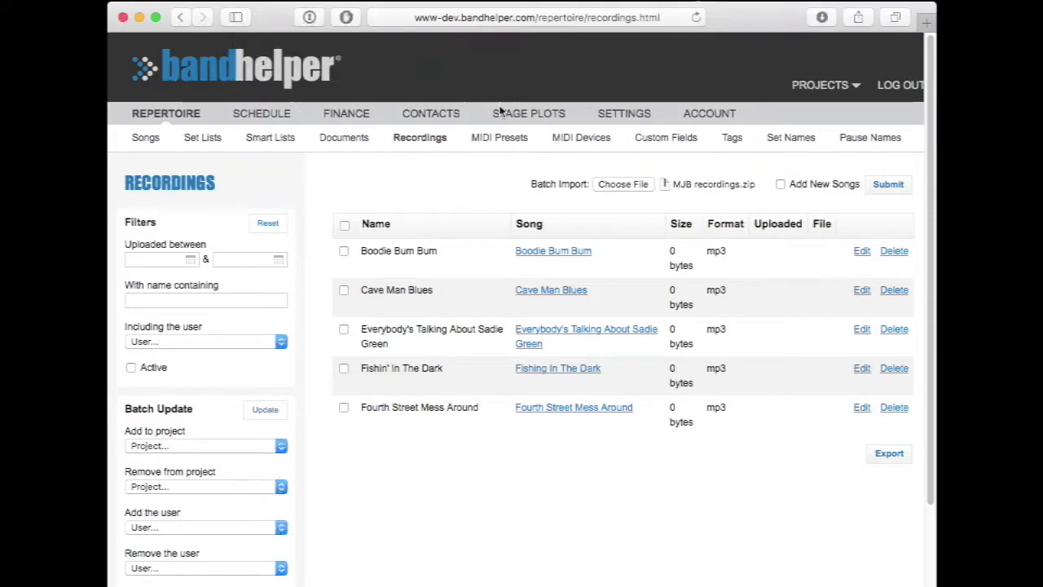
click(887, 185)
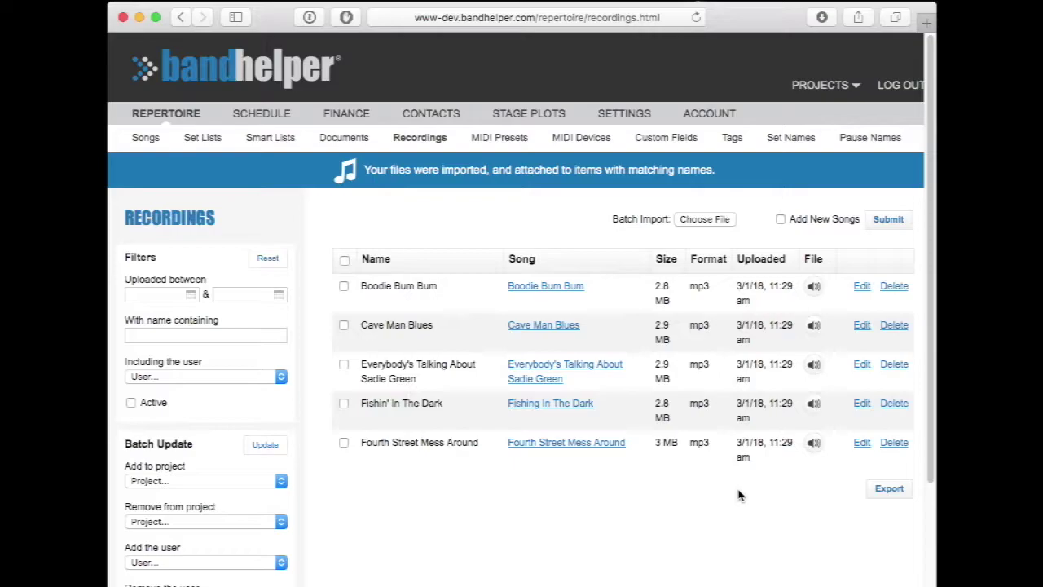
Upload "Come Along Little Children.pdf" from the Downloads folder to the Come Along Little Children document and save it
click(345, 138)
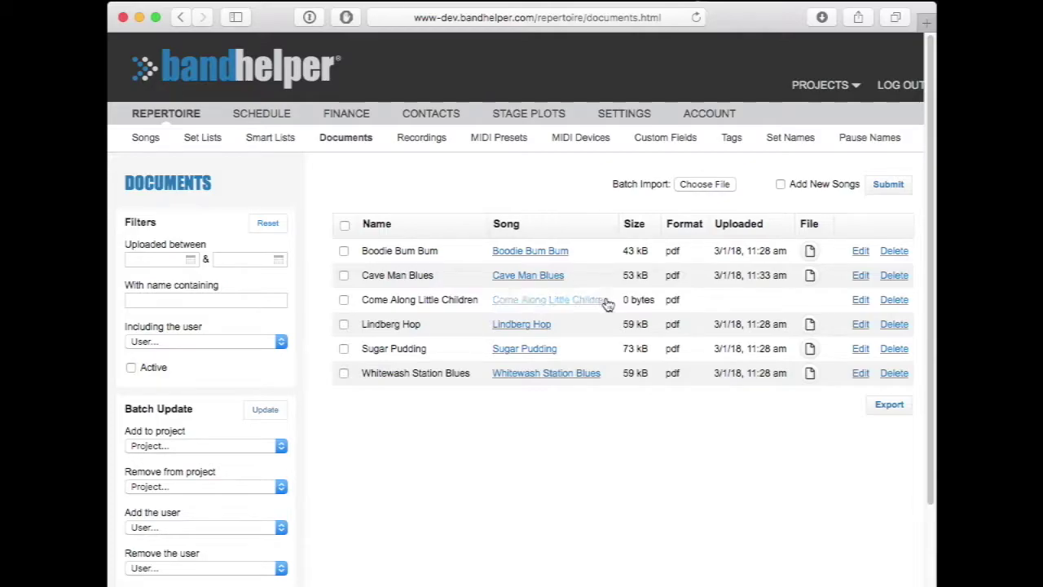
drag(633, 300, 656, 299)
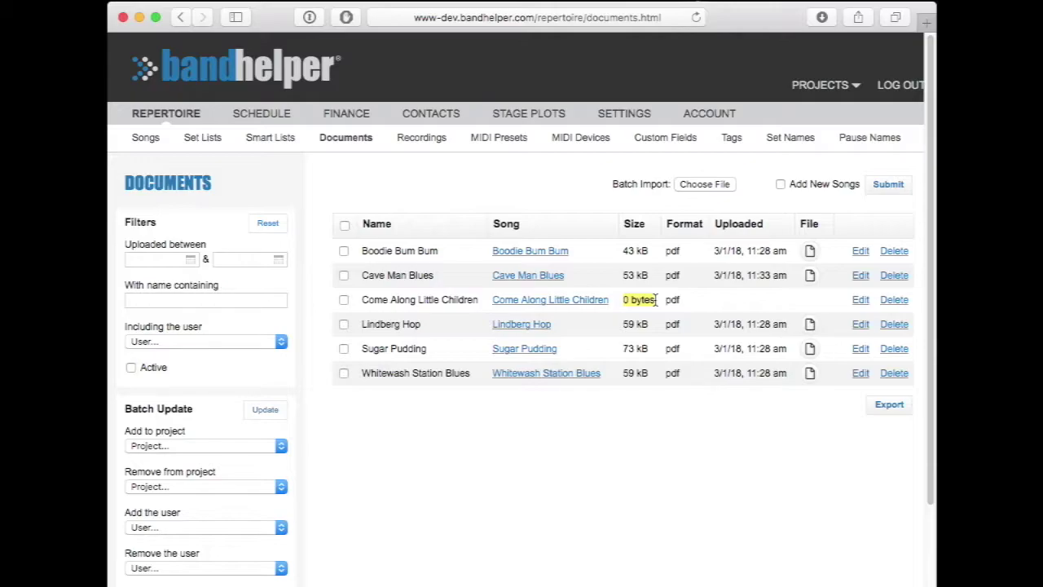
click(860, 300)
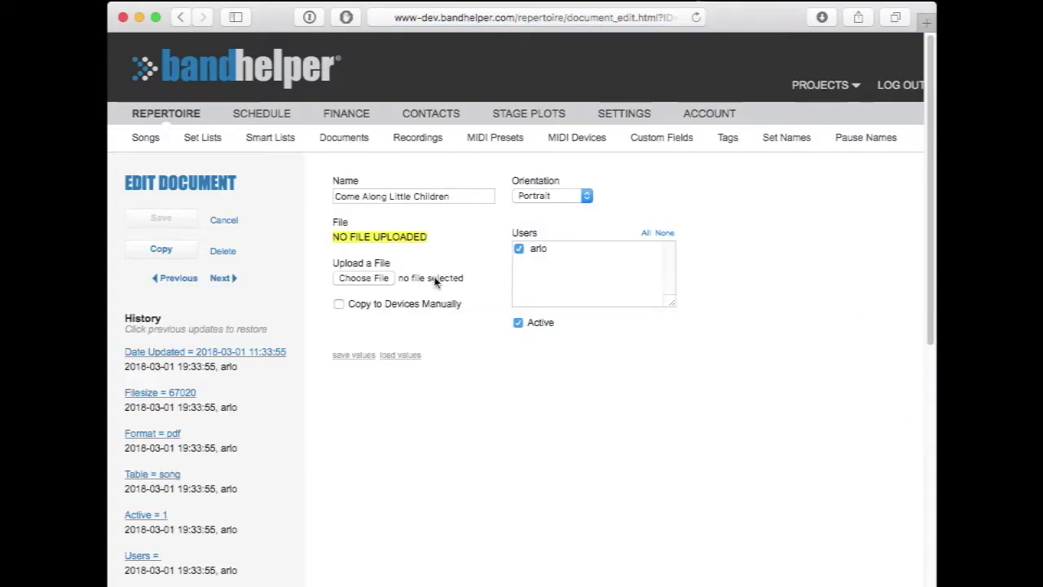
click(378, 280)
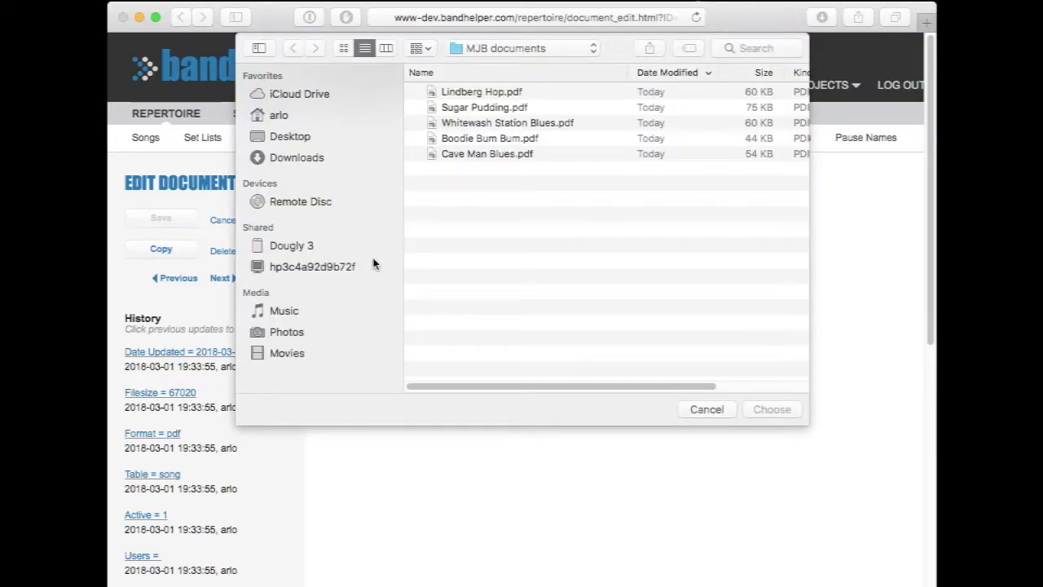
click(313, 158)
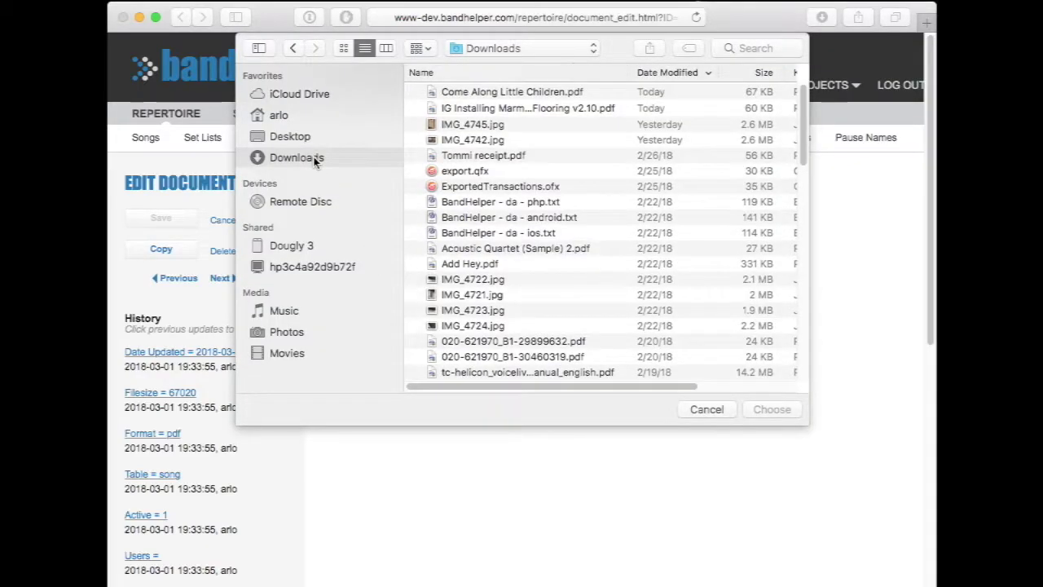
double_click(474, 92)
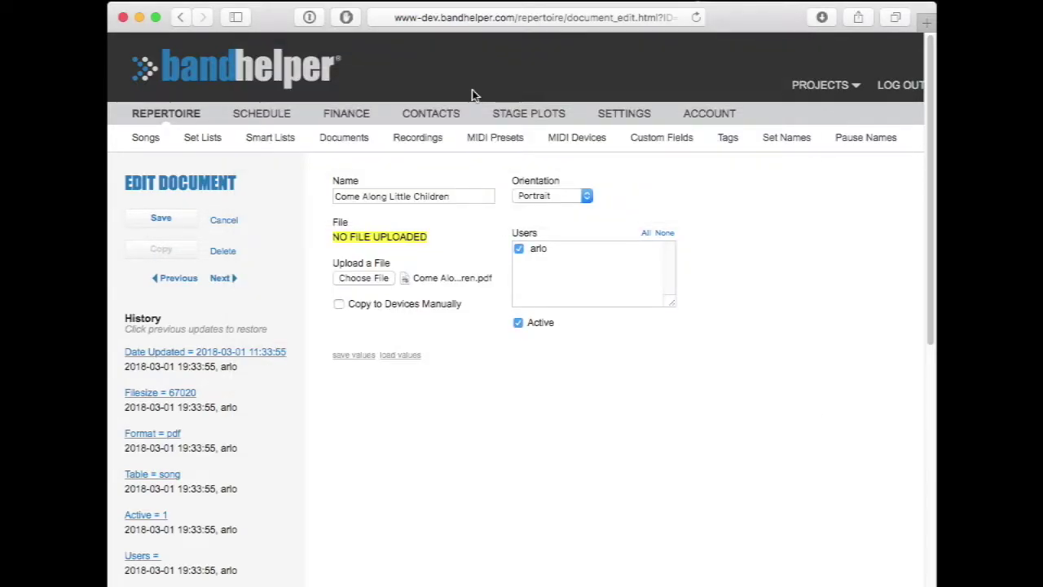
click(169, 226)
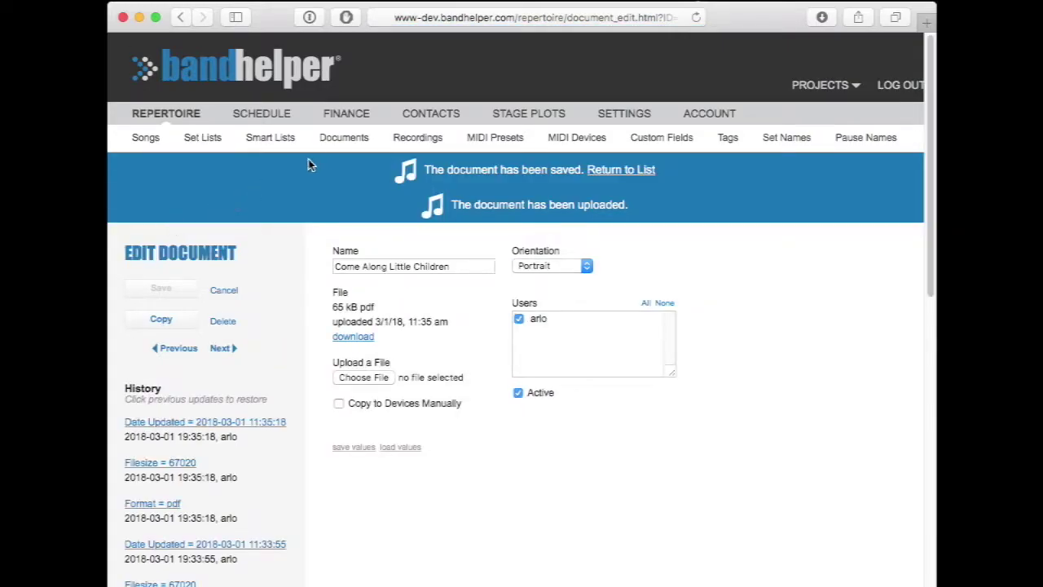
Open the Documents list, switch to Finder and move "MJB recordings.zip" to the trash
click(358, 140)
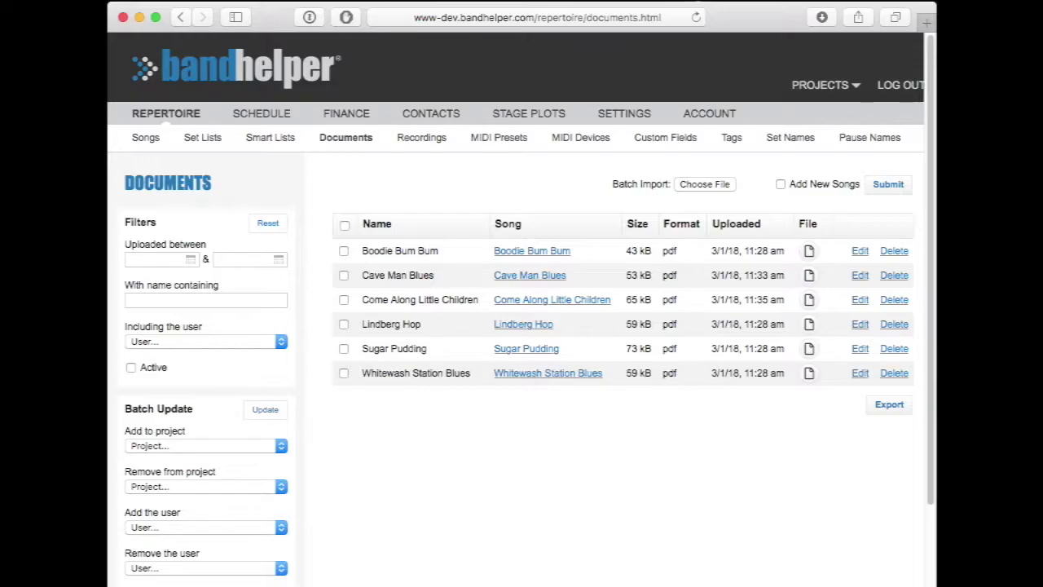
key(super+Tab)
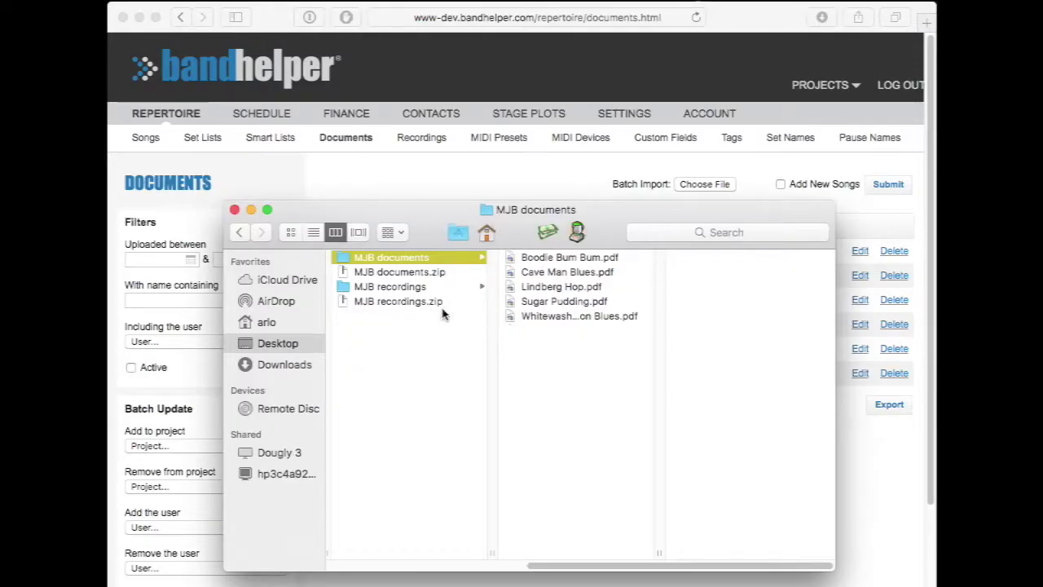
click(347, 303)
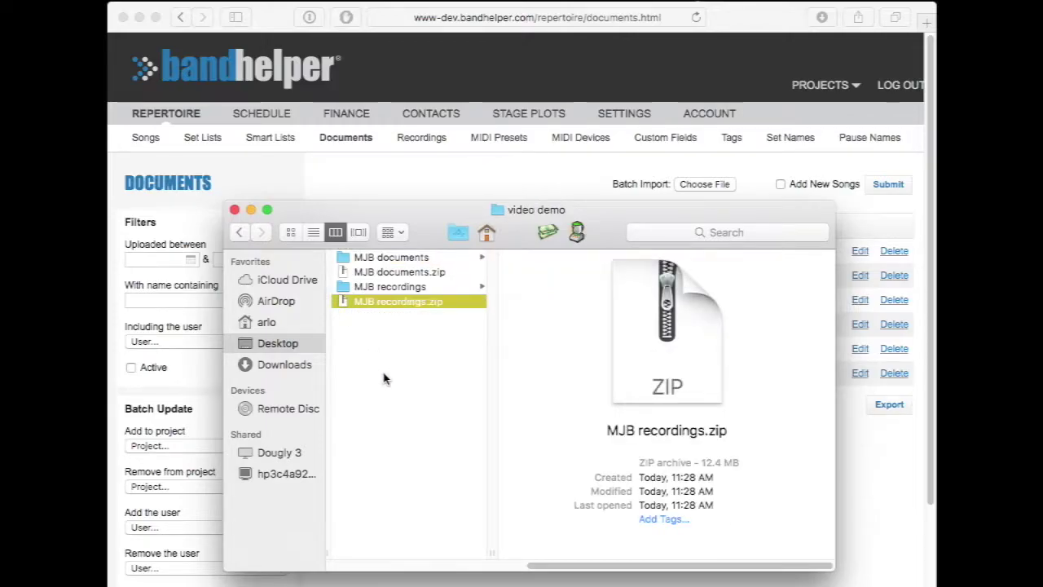
key(super+BackSpace)
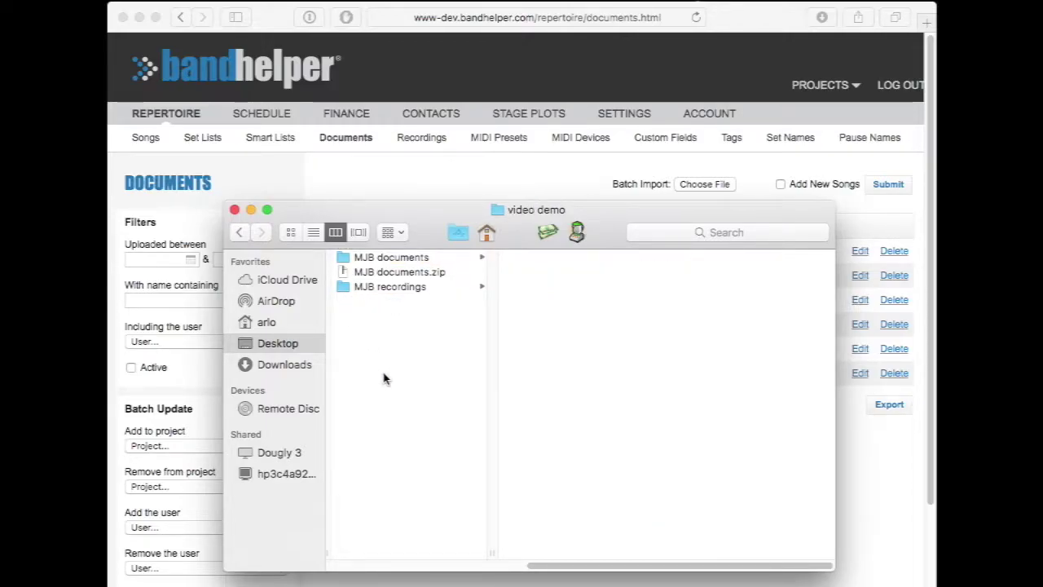
Create a new folder named "MJB recordings 2" in the "video demo" folder
key(shift+super+n)
text(MJB re)
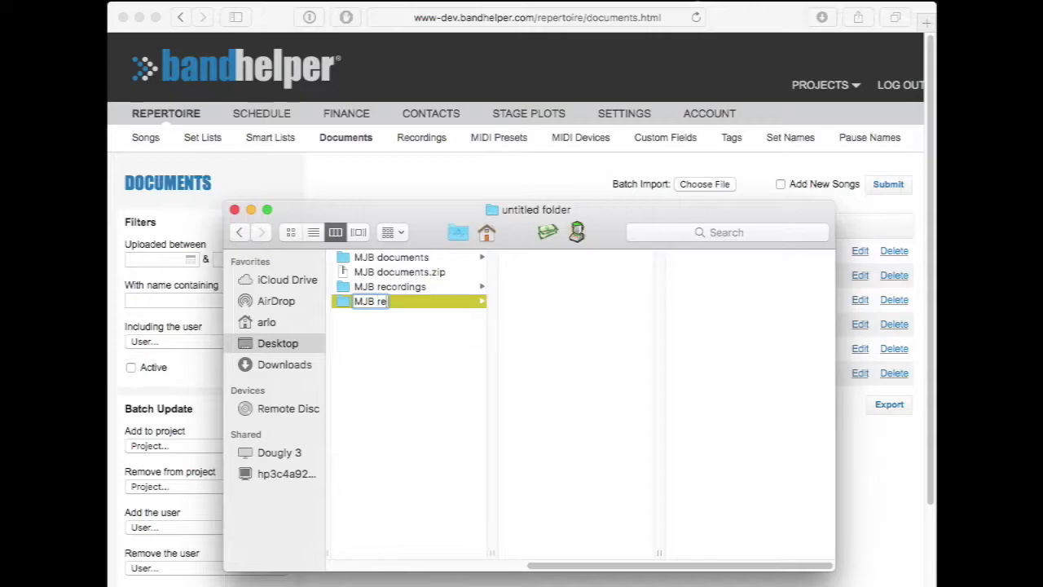
text(cordings 2)
key(Return)
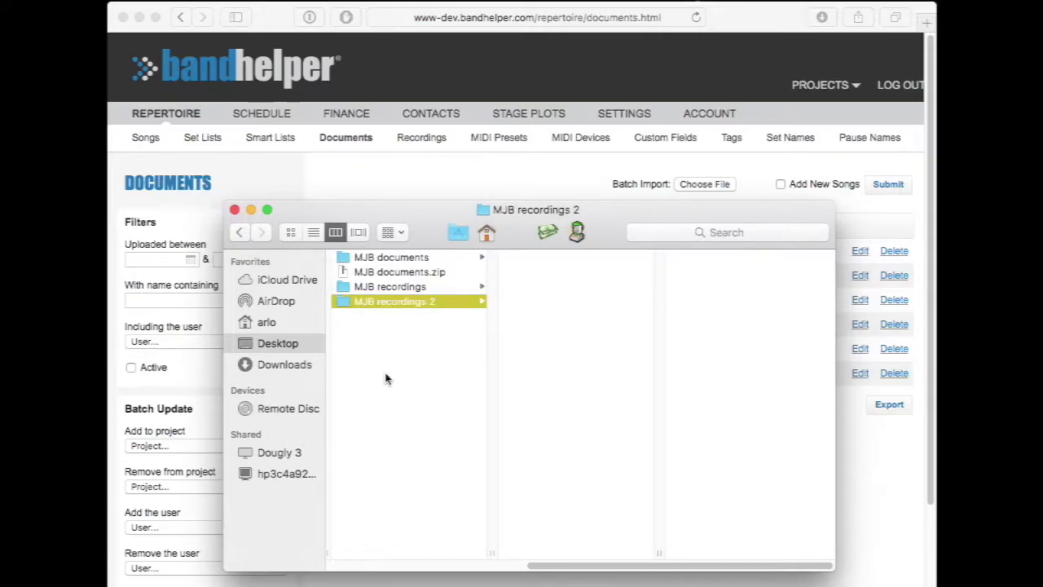
Move the Fishin' In The Dark and Fourth Street recordings from "MJB recordings" into "MJB recordings 2" and open that folder
click(423, 287)
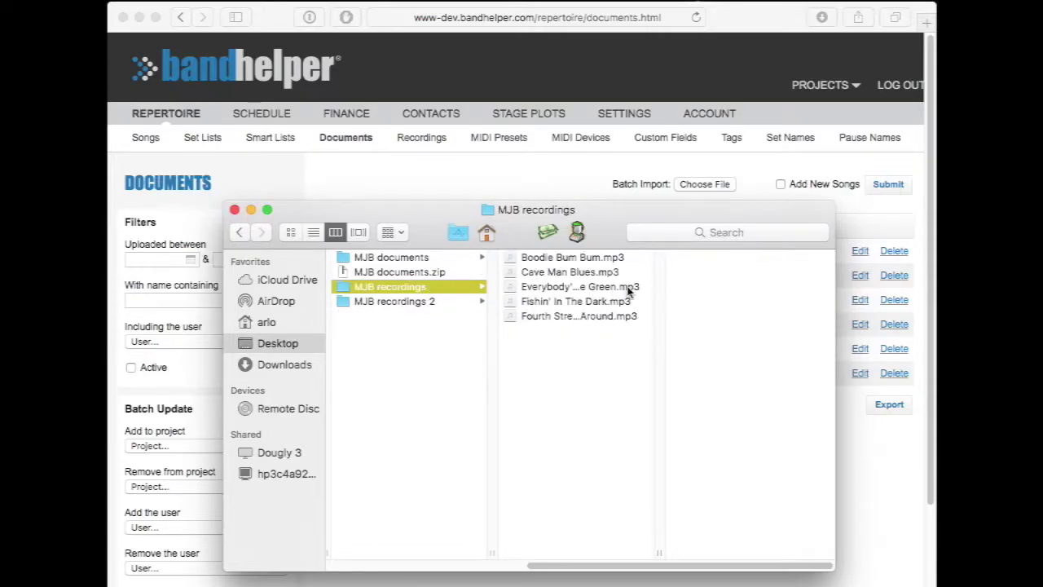
drag(642, 295, 621, 326)
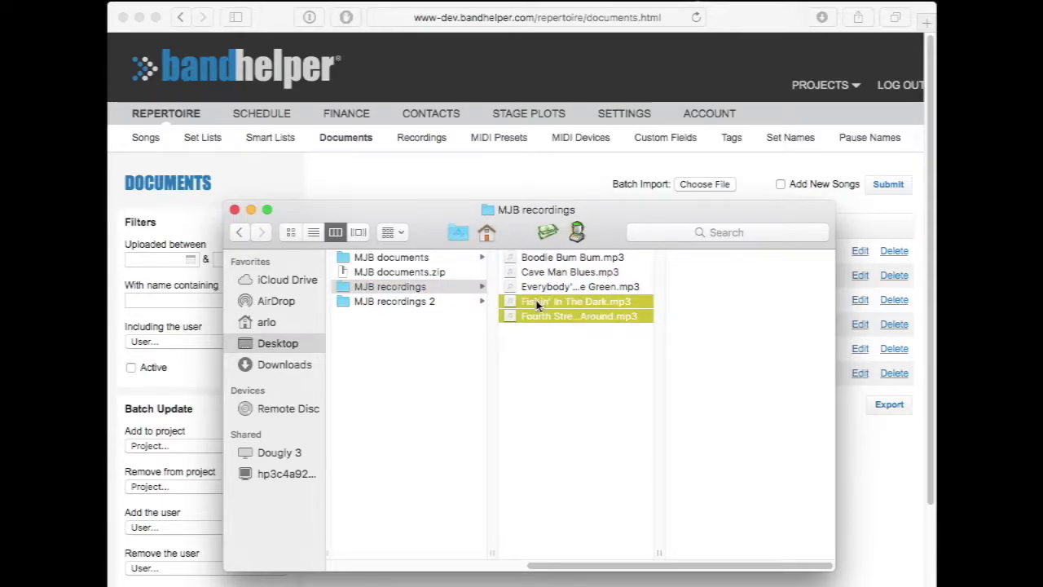
drag(540, 301, 417, 308)
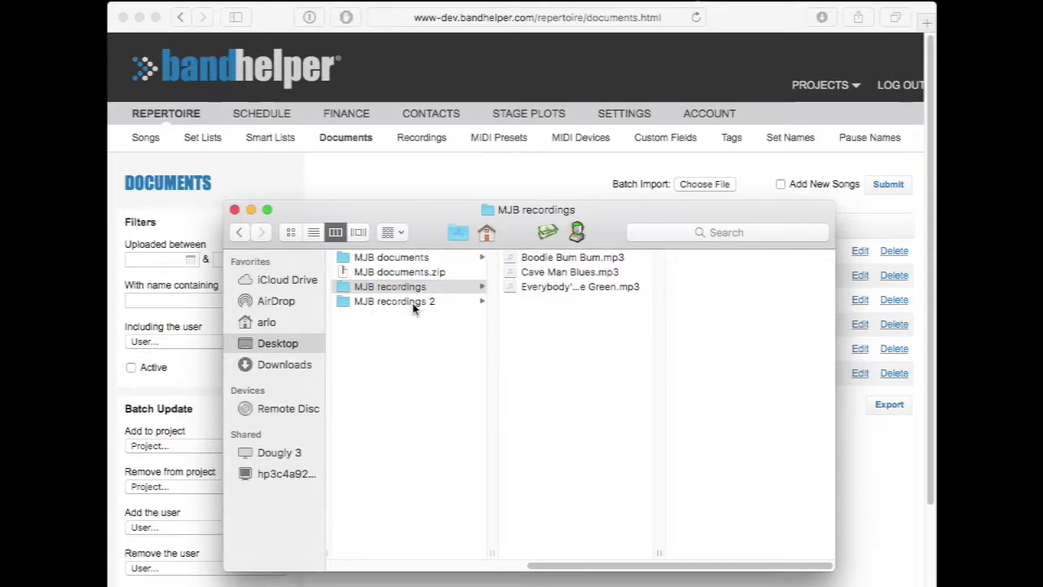
click(420, 306)
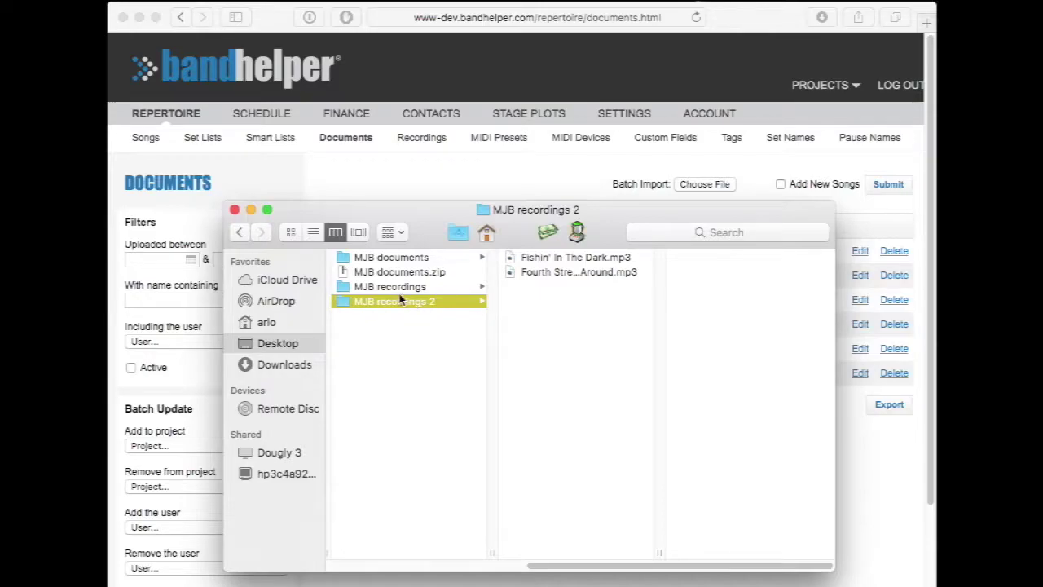
Compress the "MJB recordings" and "MJB recordings 2" folders into separate zip archives
right_click(390, 289)
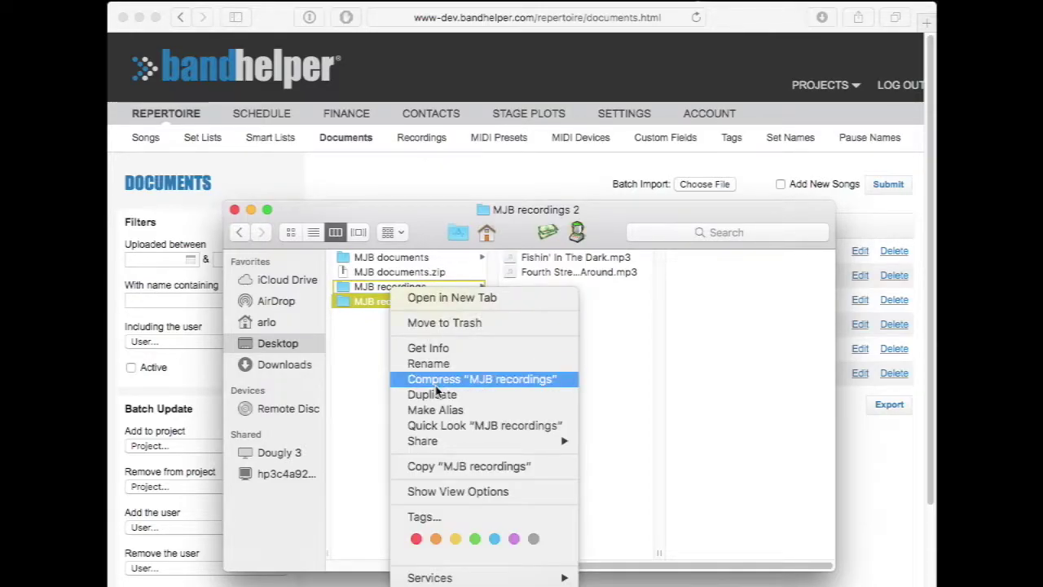
key(Escape)
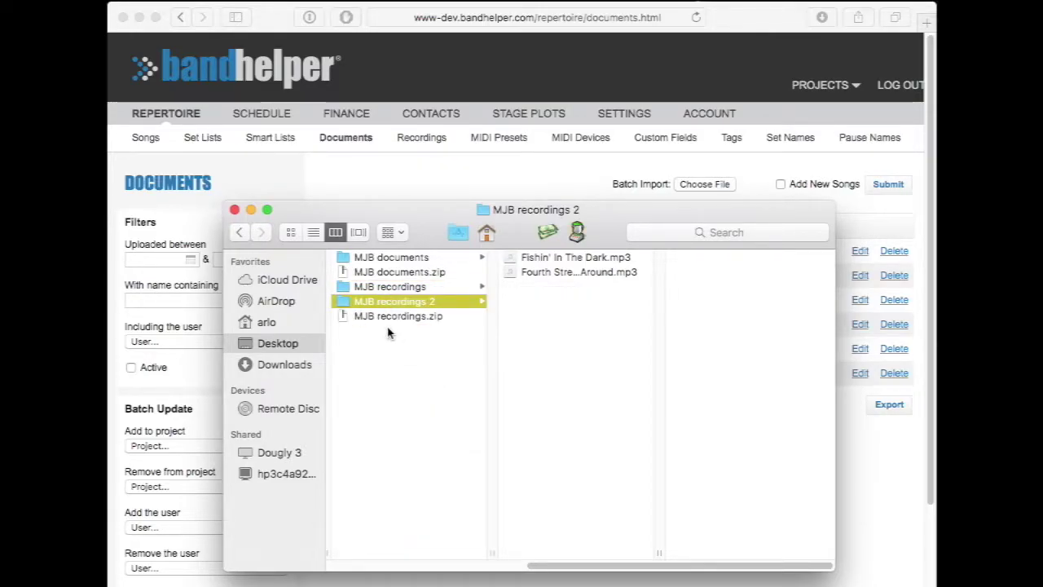
right_click(345, 301)
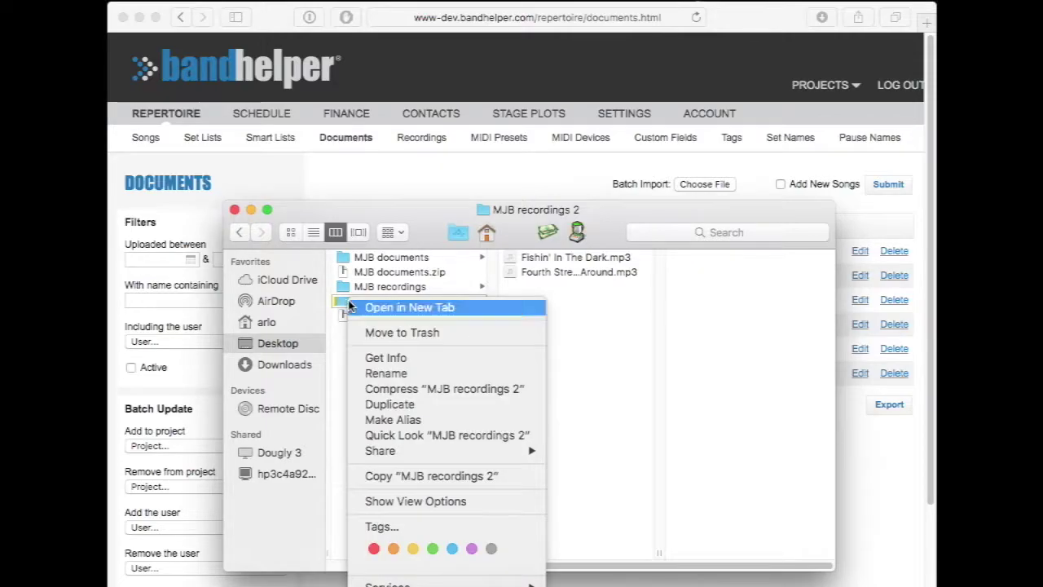
click(433, 389)
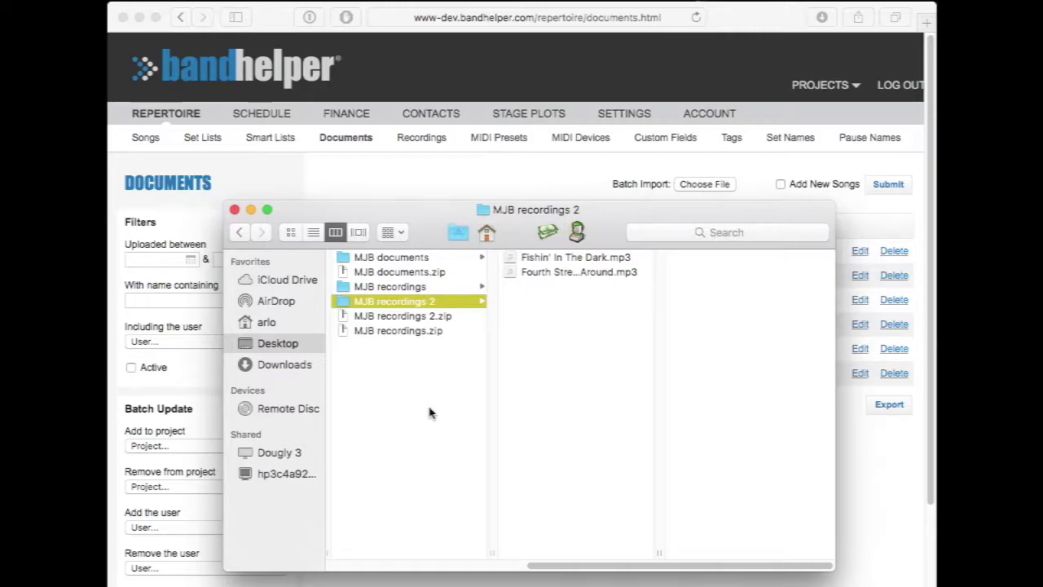
Check the file sizes of the two recordings archives in list view, and return to column view
key(Down)
key(Down)
key(super+2)
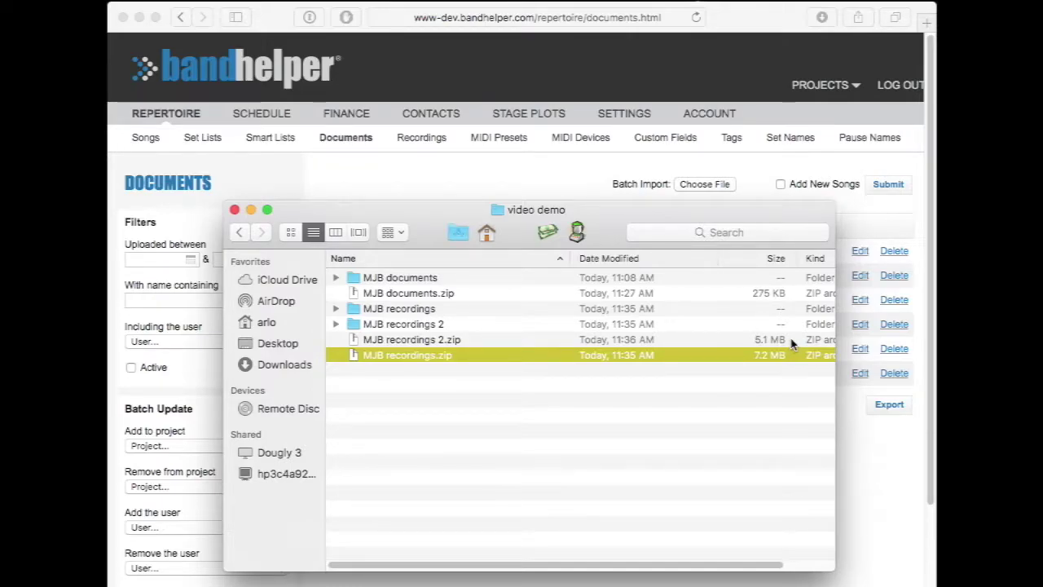
key(super+3)
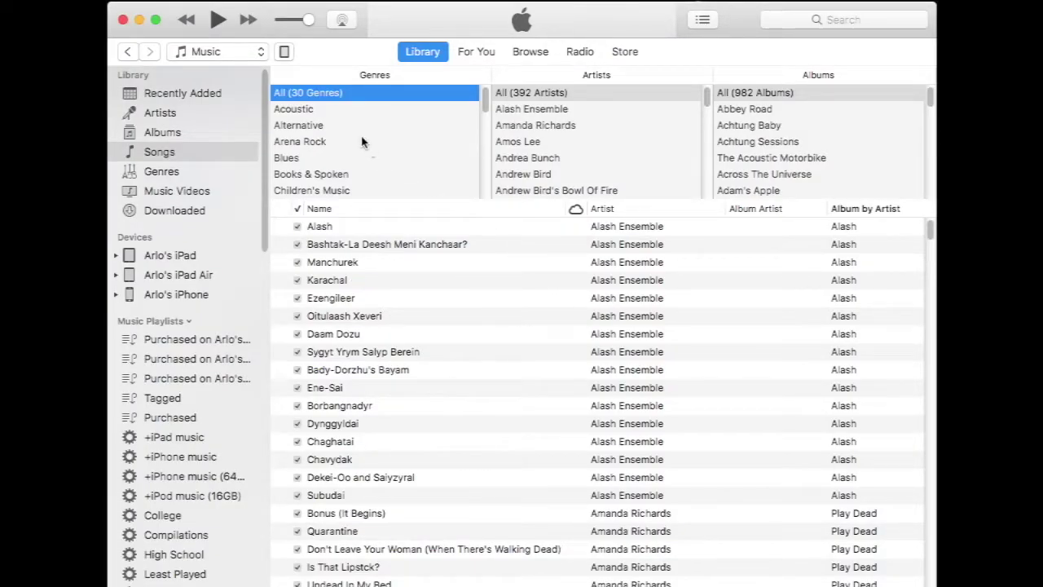
In iTunes, open File Sharing for the iPad Air and show the Set List Maker app's documents from the start of the list
click(284, 54)
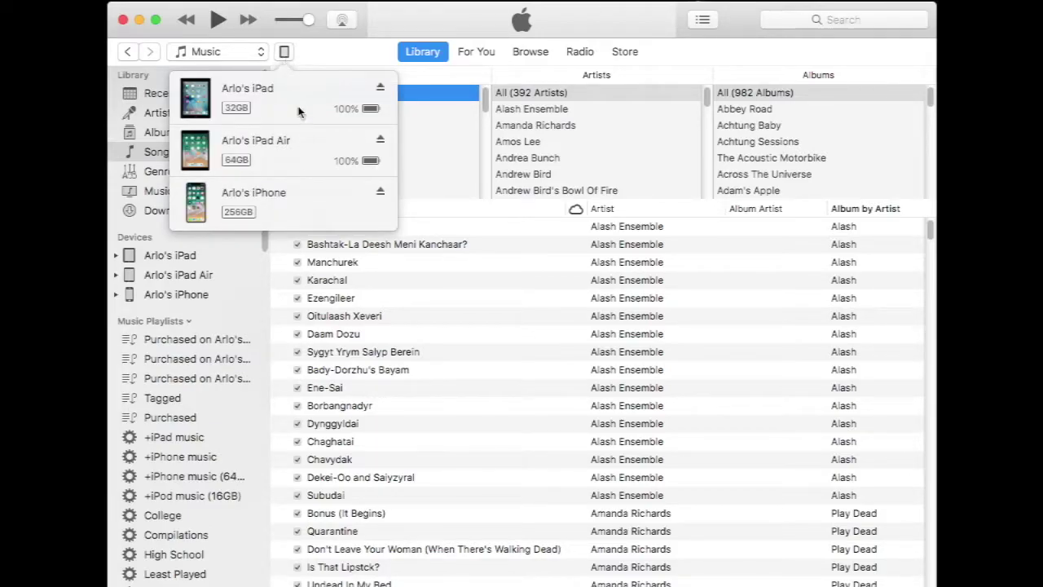
click(306, 153)
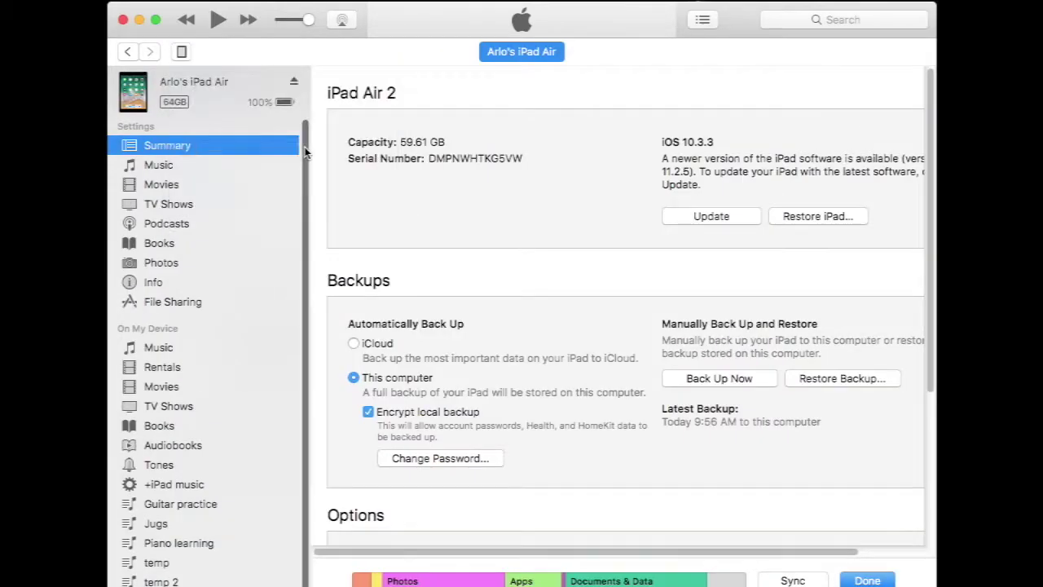
click(153, 303)
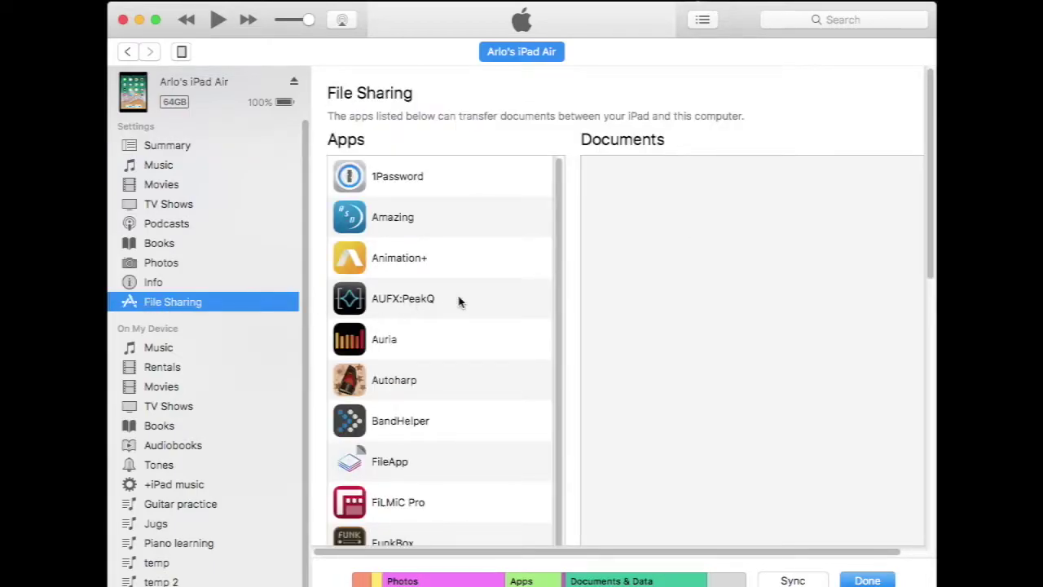
scroll(458, 302, down, 15)
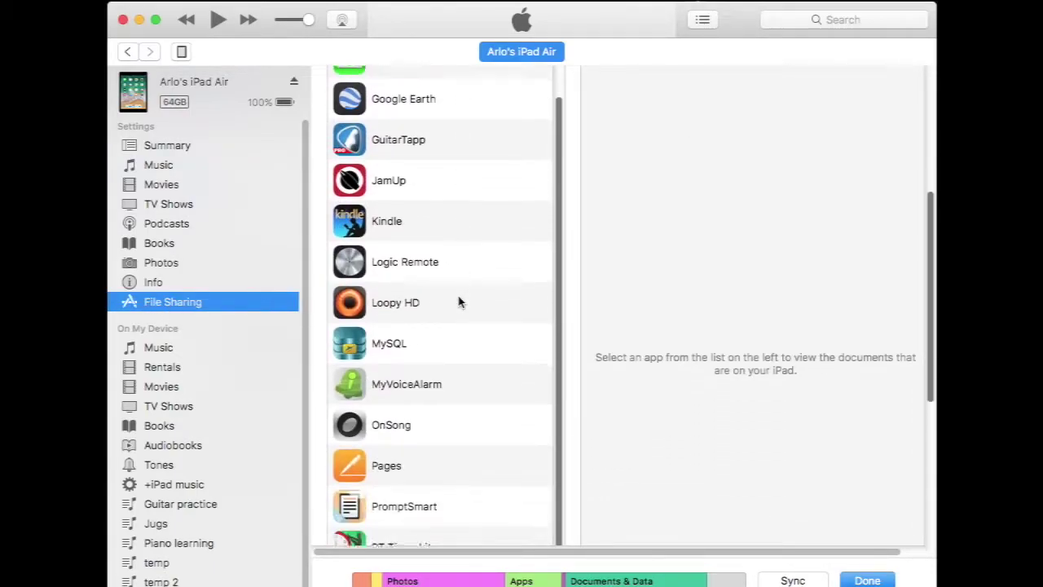
scroll(458, 302, down, 8)
click(388, 348)
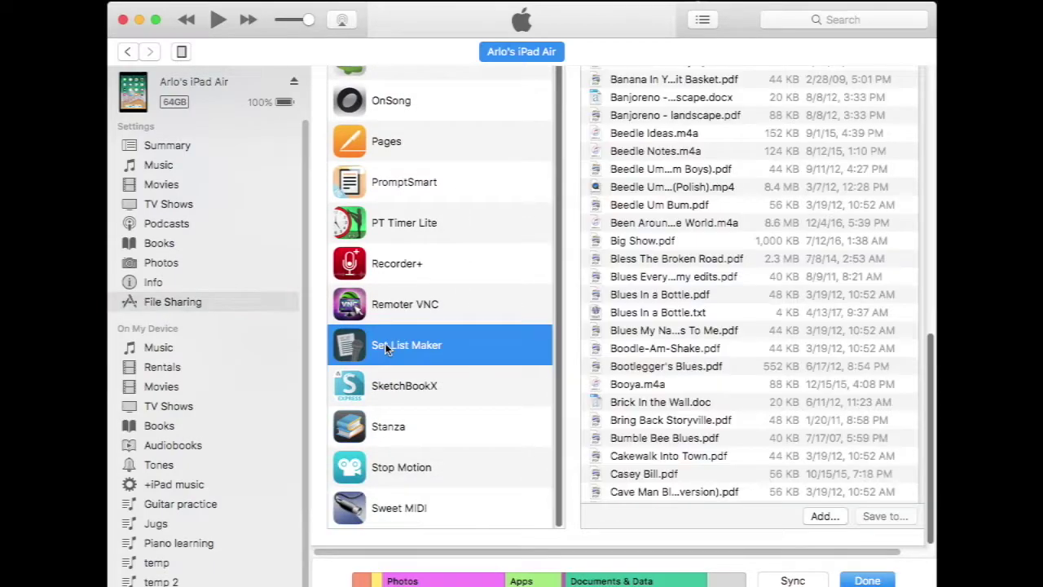
scroll(659, 349, up, 3)
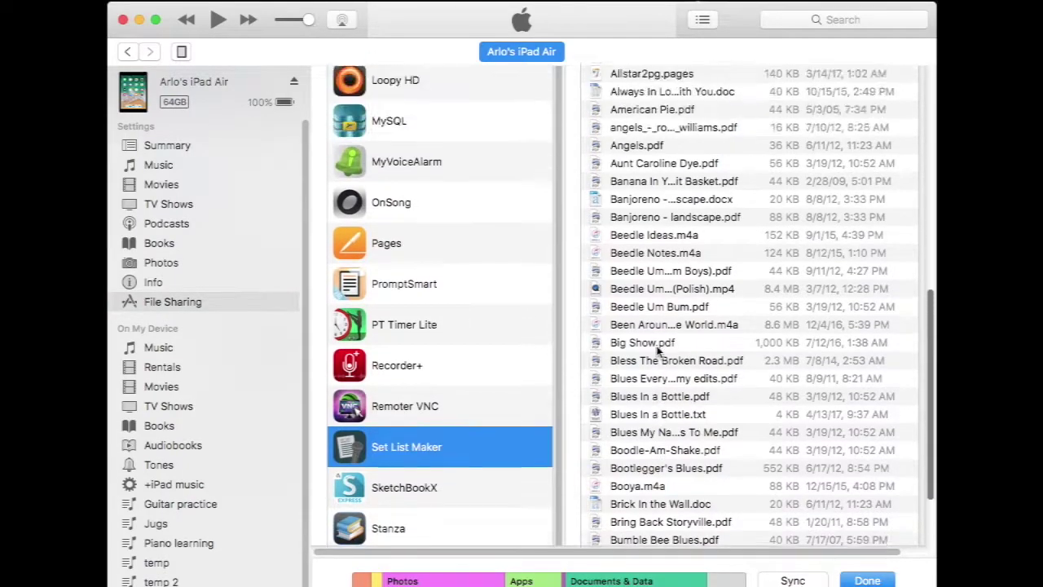
scroll(658, 349, up, 15)
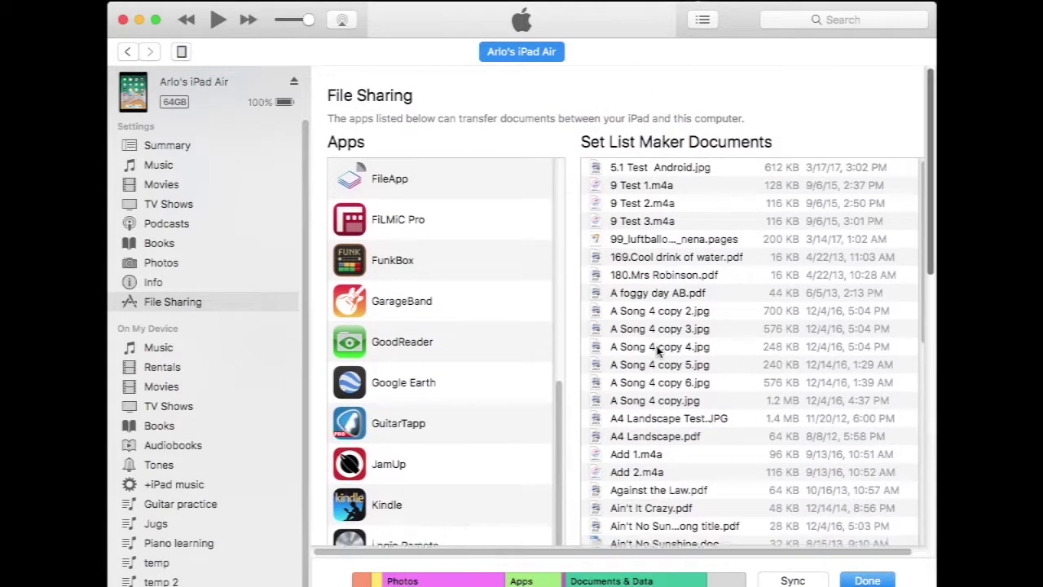
Switch to Finder and create a folder named "docs from SLM" inside "video demo"
key(super+Tab)
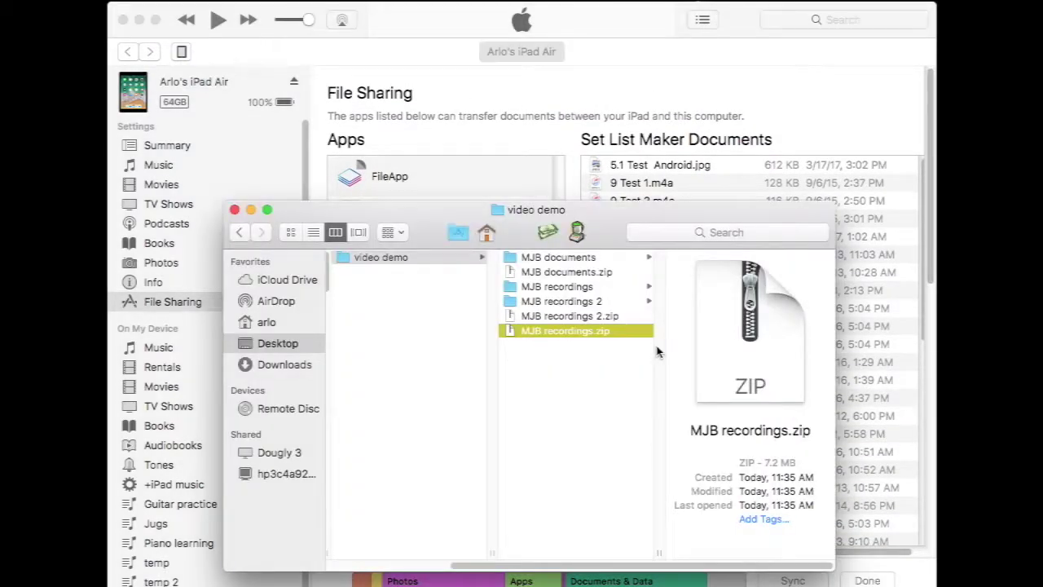
key(Left)
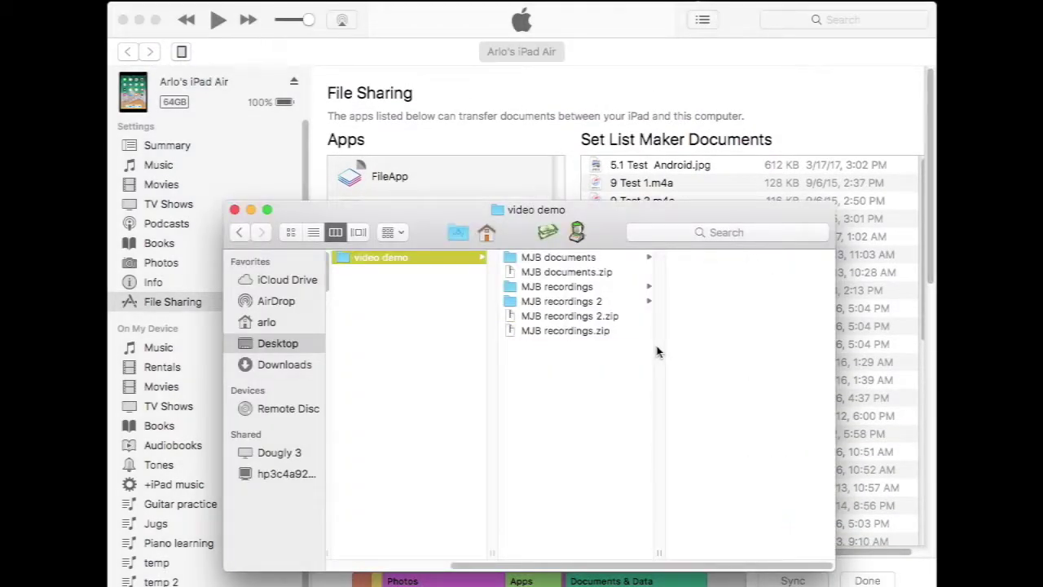
key(super+shift+n)
text(doc)
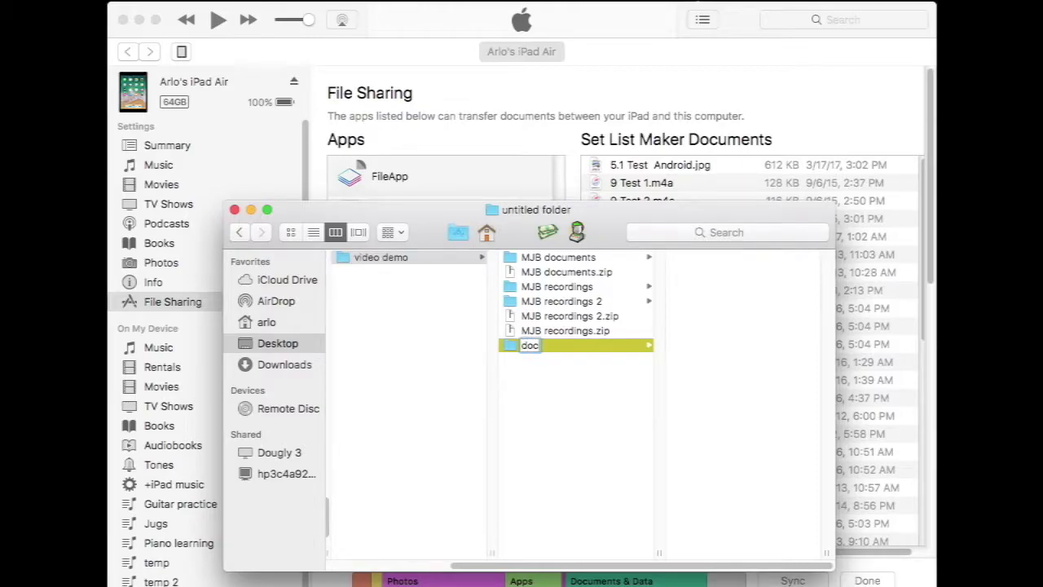
text(s from SLM)
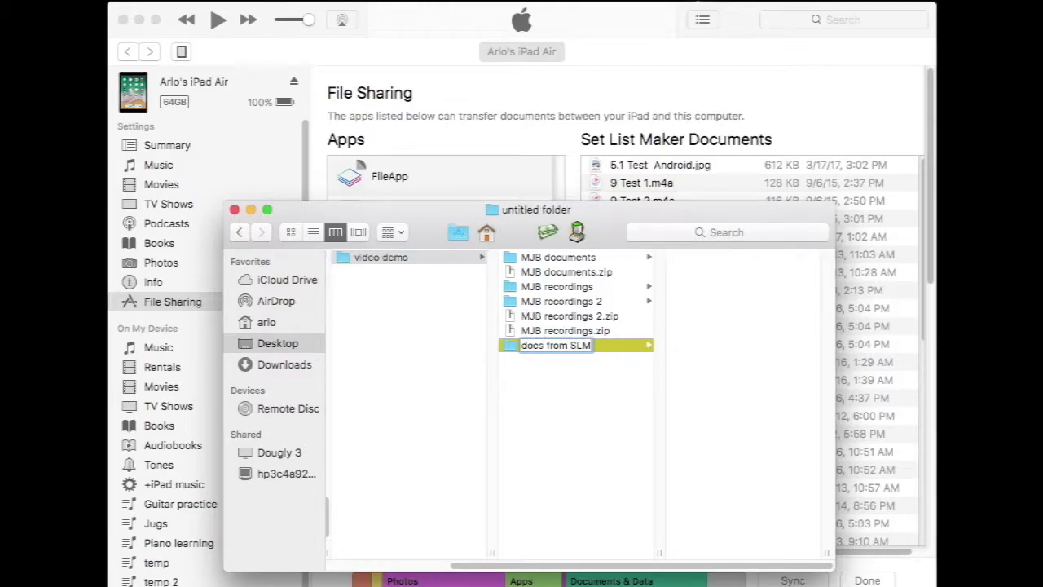
key(Return)
Back in iTunes, select all Set List Maker documents and copy them into the "docs from SLM" folder in Finder
click(840, 111)
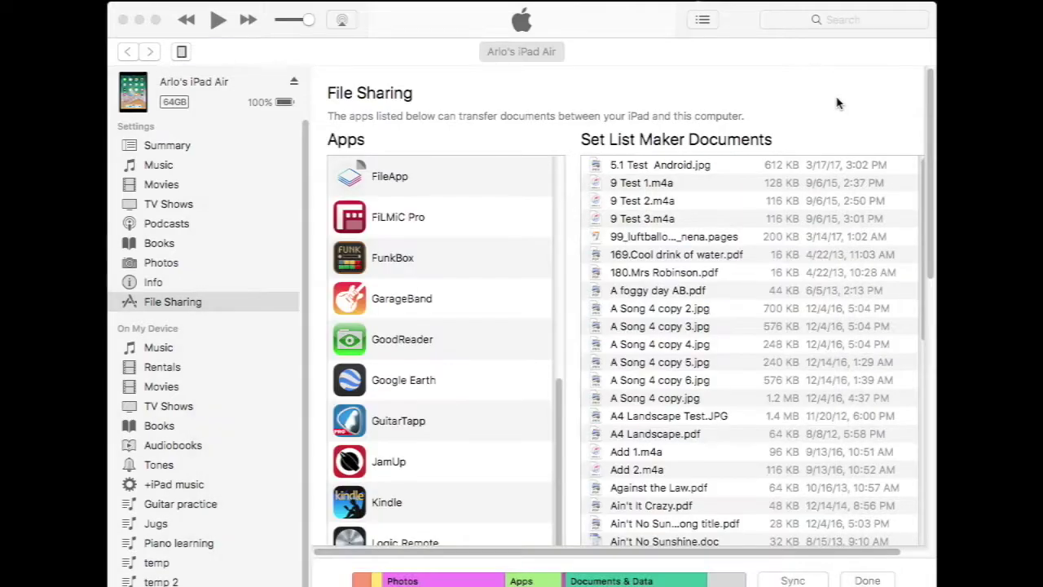
click(751, 222)
key(super+a)
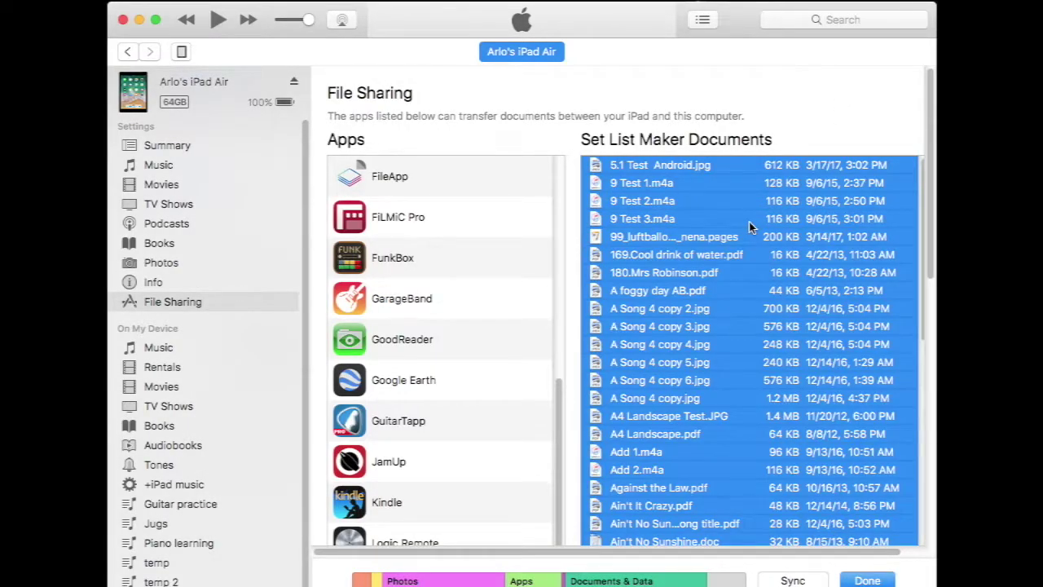
drag(749, 222, 711, 314)
key(super+Tab)
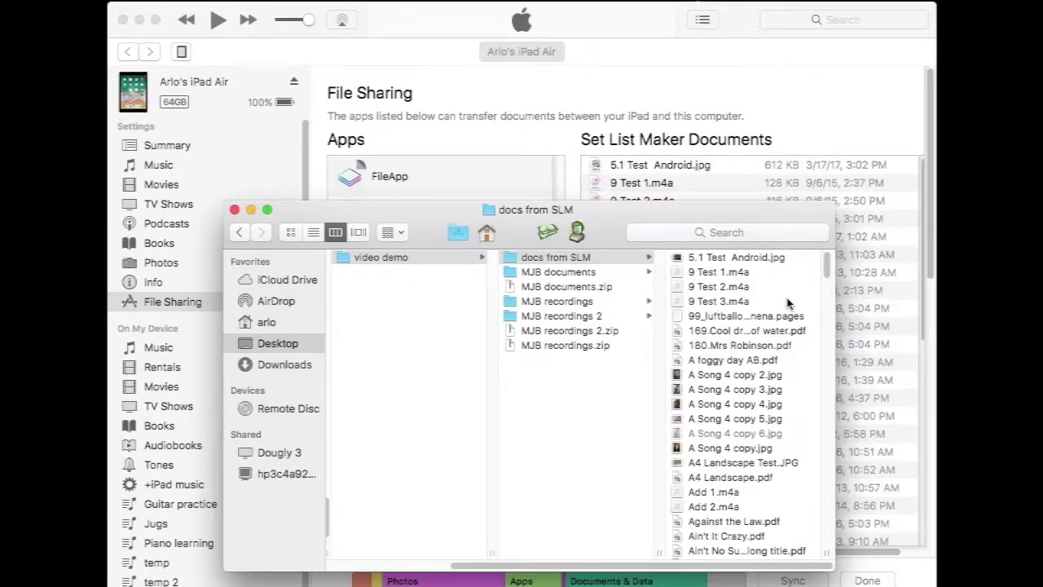
Compress the "docs from SLM" folder into a zip archive
right_click(512, 260)
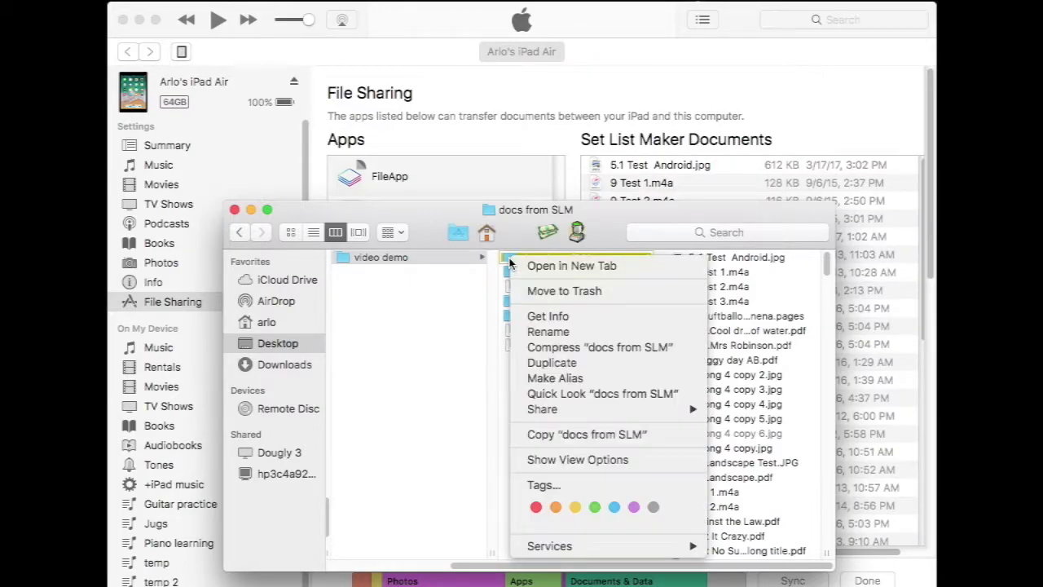
click(588, 347)
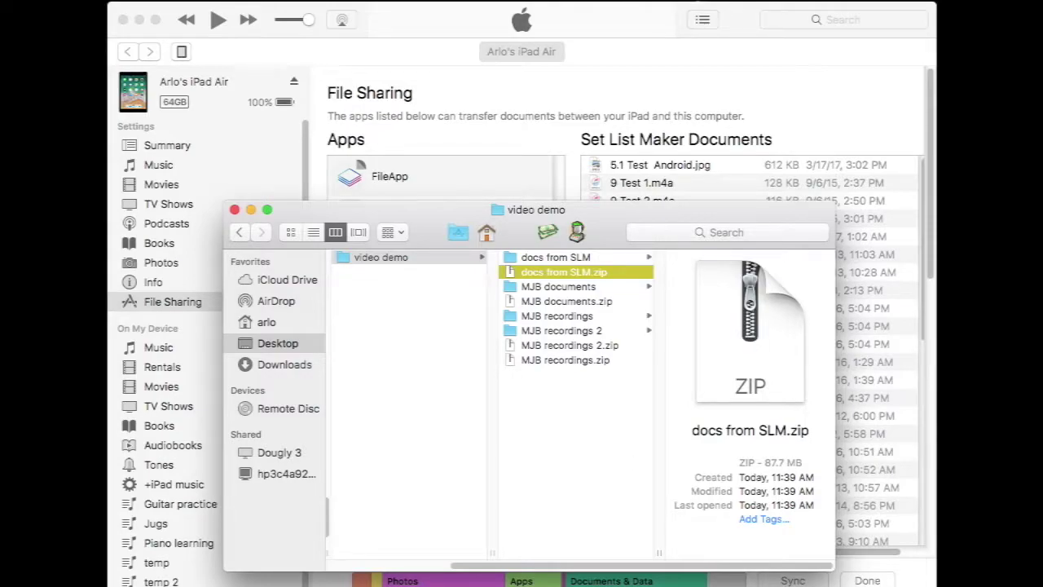
Switch back to iTunes and leave the iPad Air's File Sharing page for the music library
key(super+Tab)
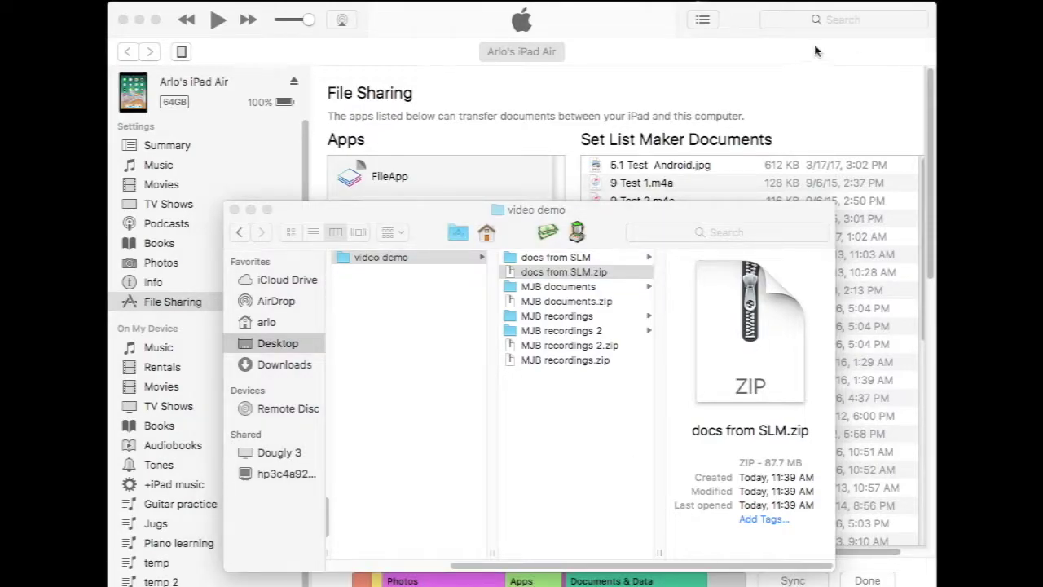
click(750, 24)
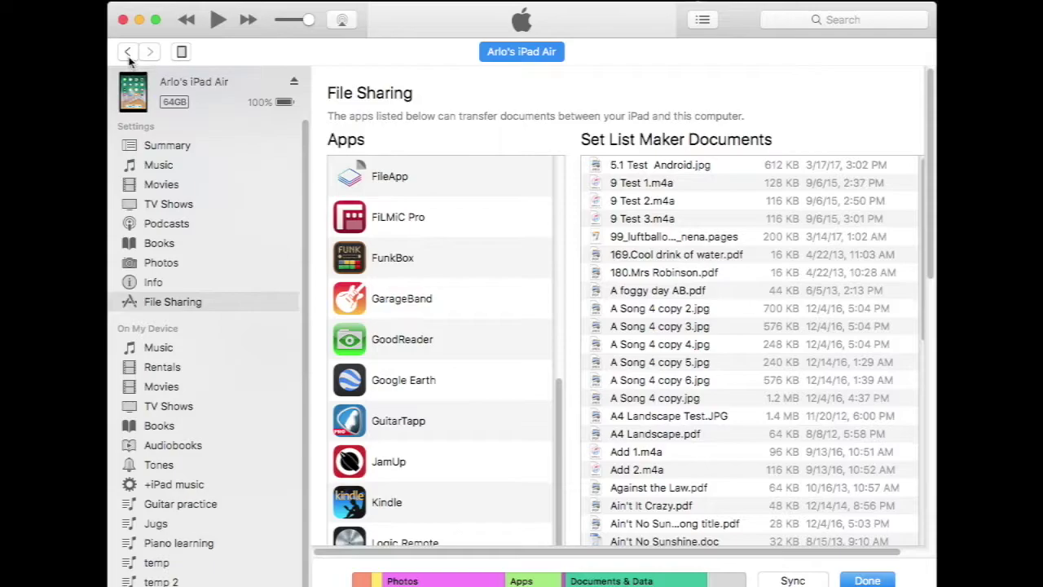
click(128, 53)
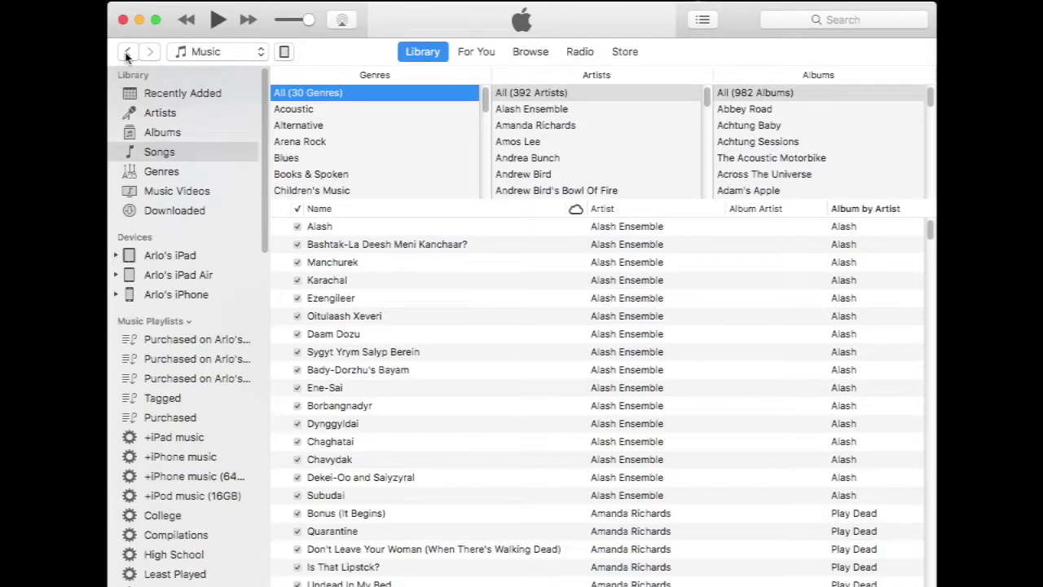
Search the iTunes library for "cave man blues", select the Memphis Jug Band version and show its file in Finder
click(818, 20)
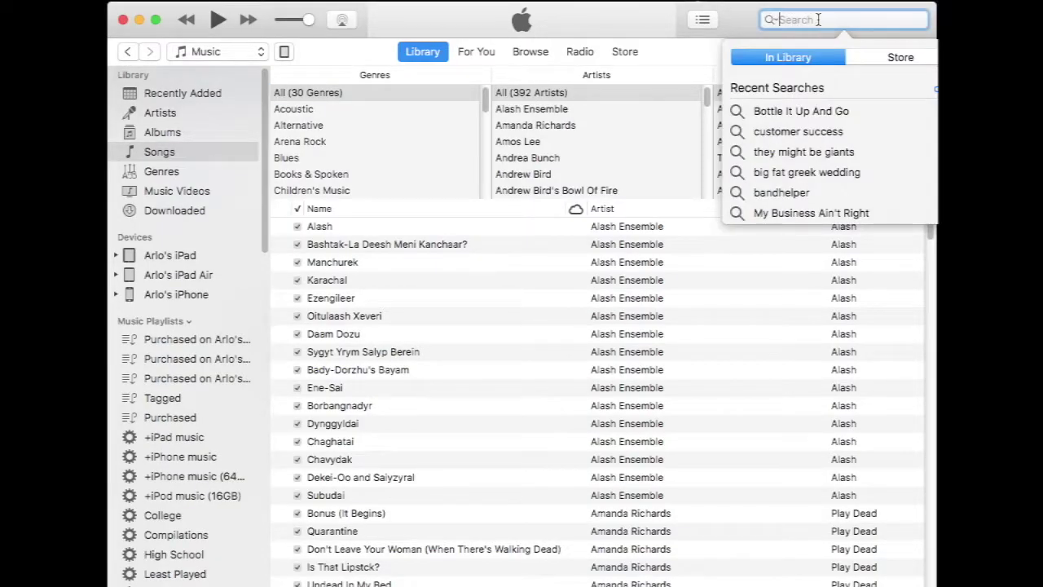
text(cave man blues)
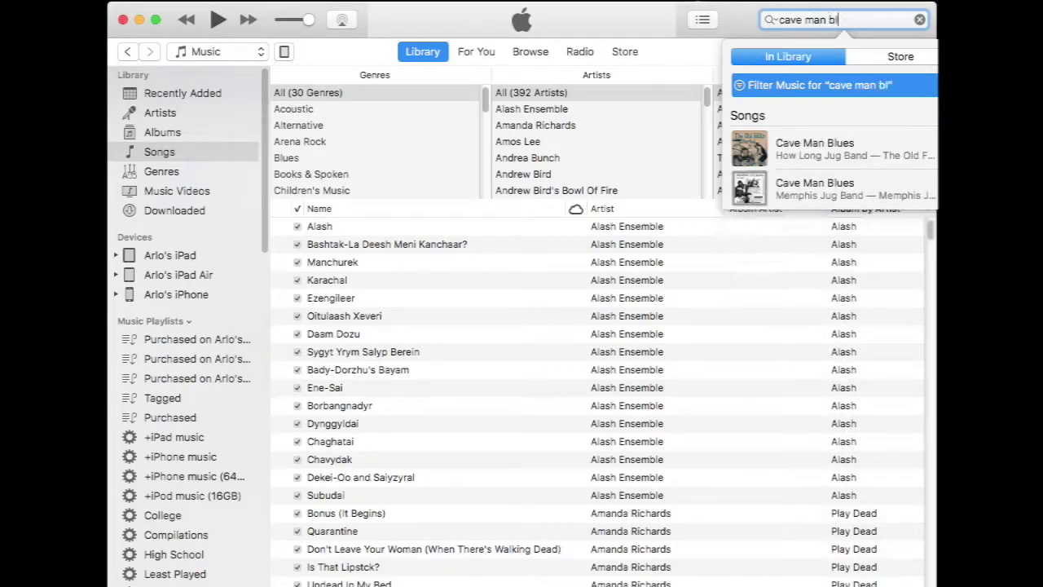
mouse_move(752, 189)
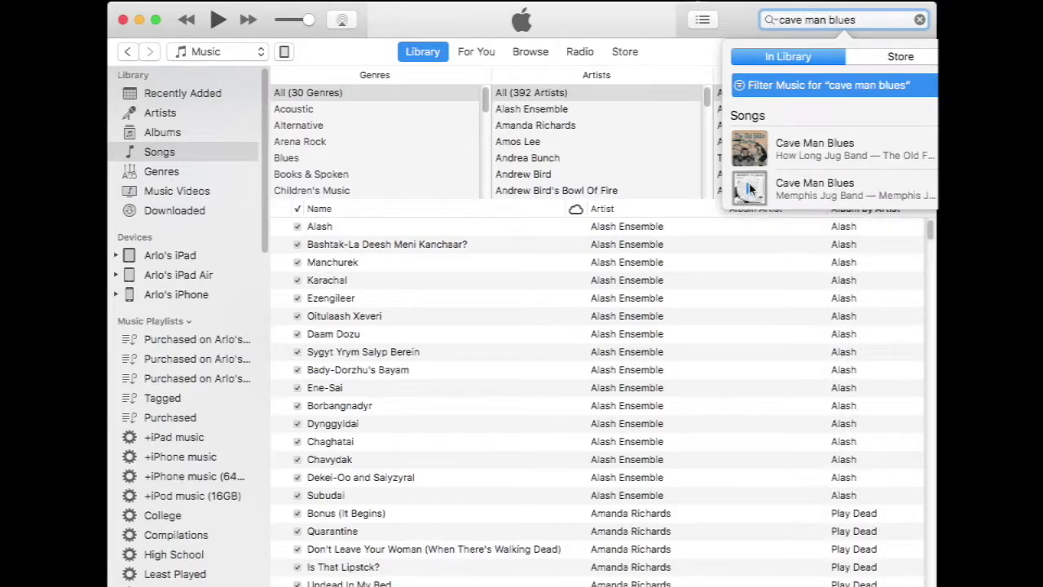
click(810, 187)
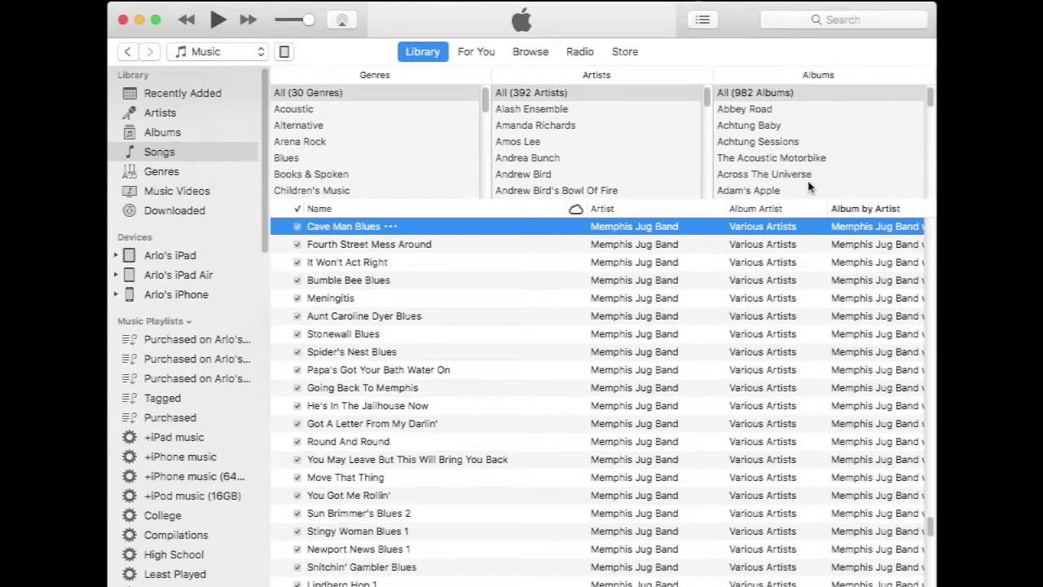
right_click(348, 229)
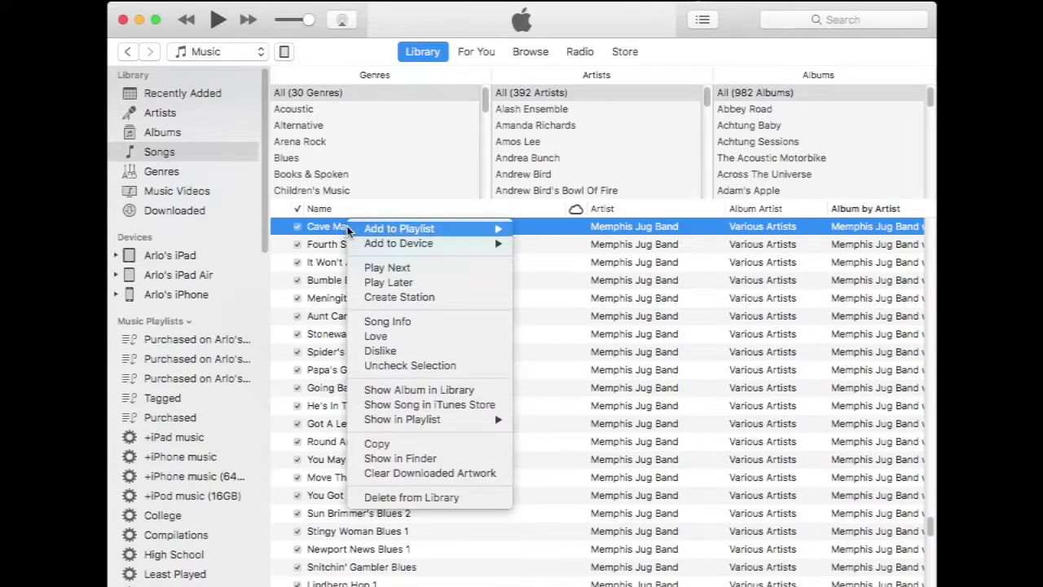
click(407, 460)
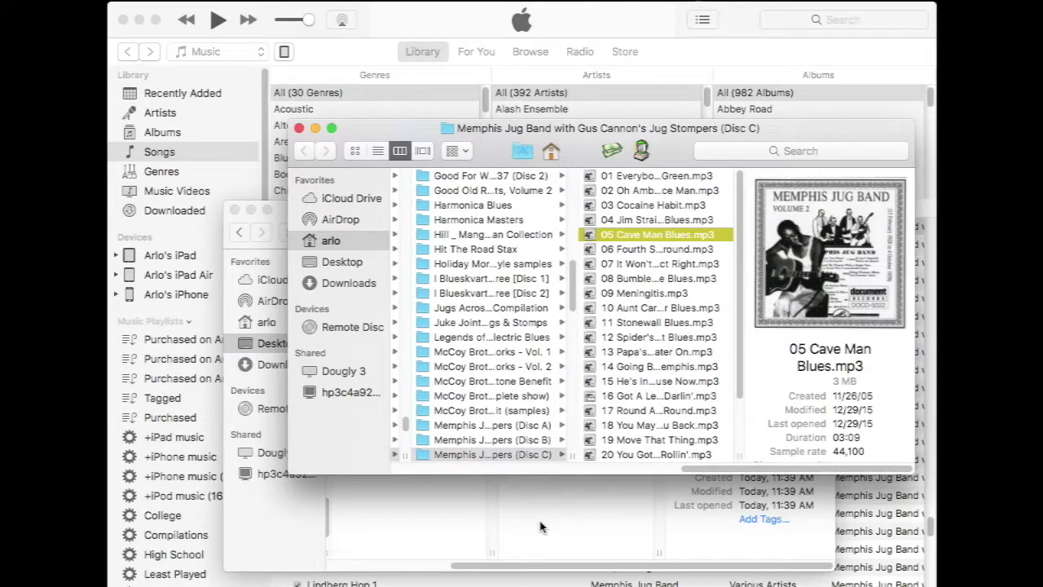
Create a folder named "recordings from SLM" inside "video demo" and copy "05 Cave Man Blues.mp3" into it
drag(792, 131, 794, 58)
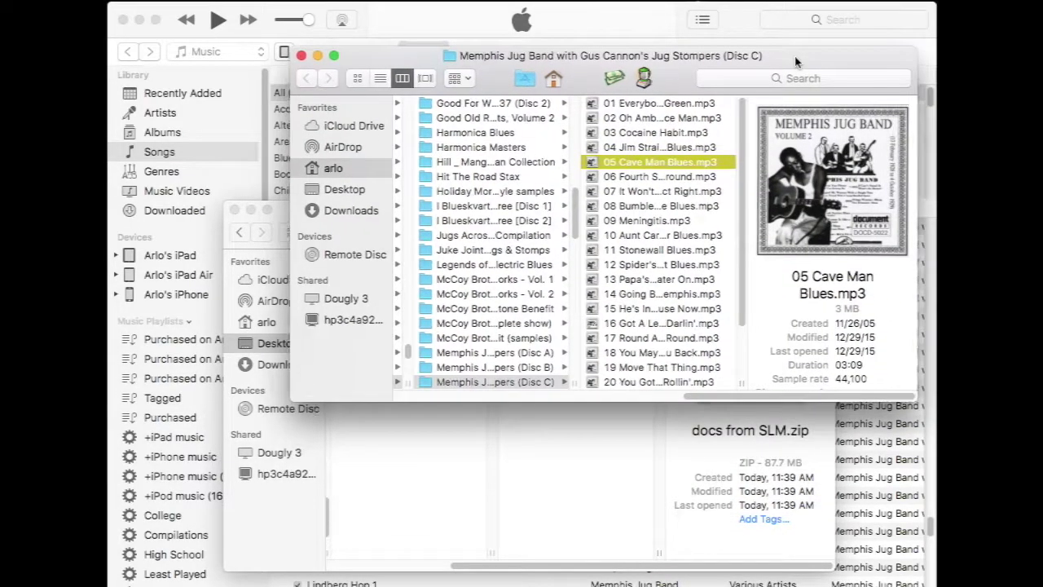
click(586, 482)
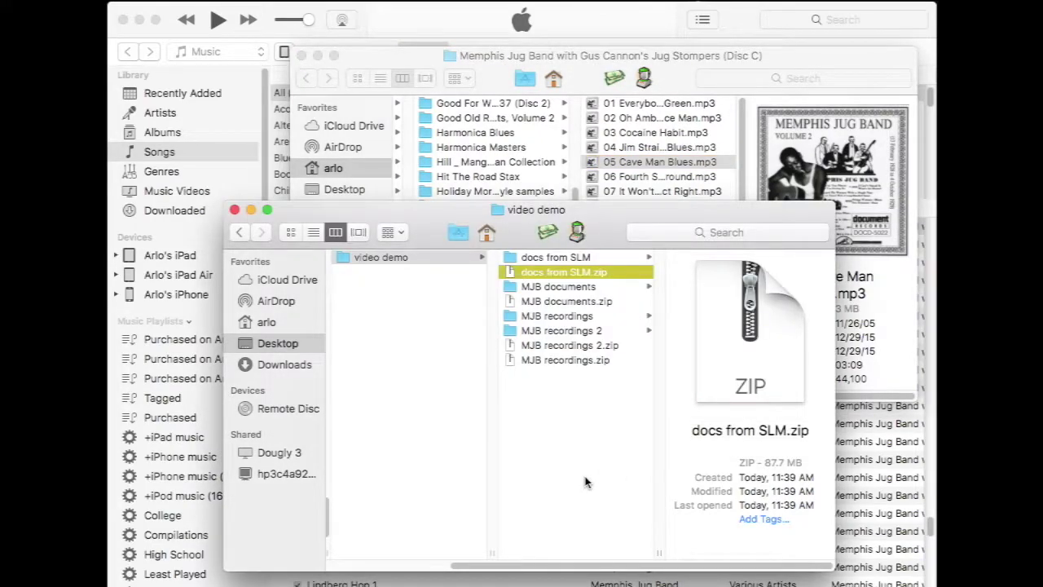
click(584, 482)
key(super+shift+n)
text(rec)
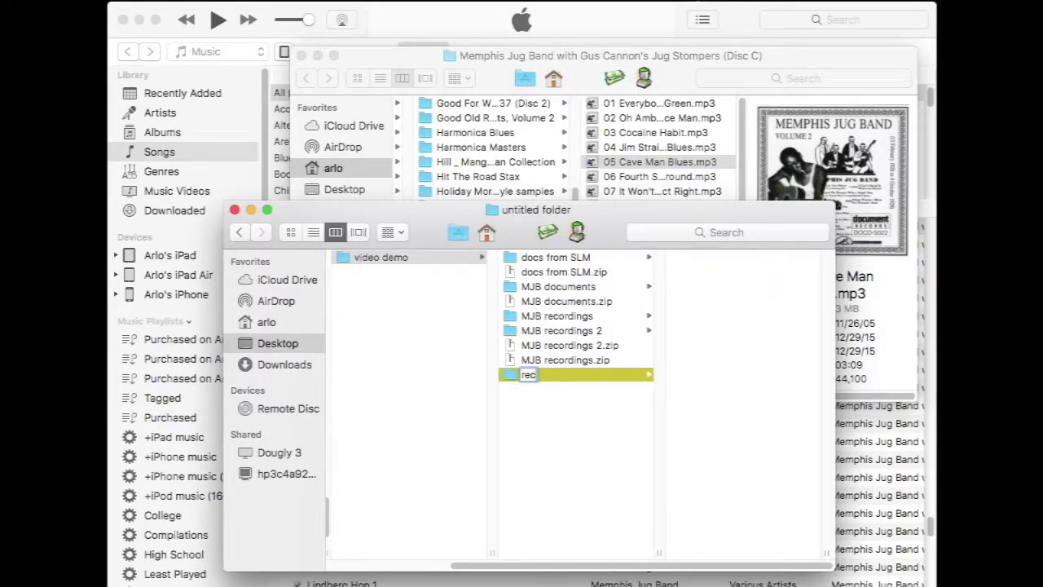
text(ordings from SL)
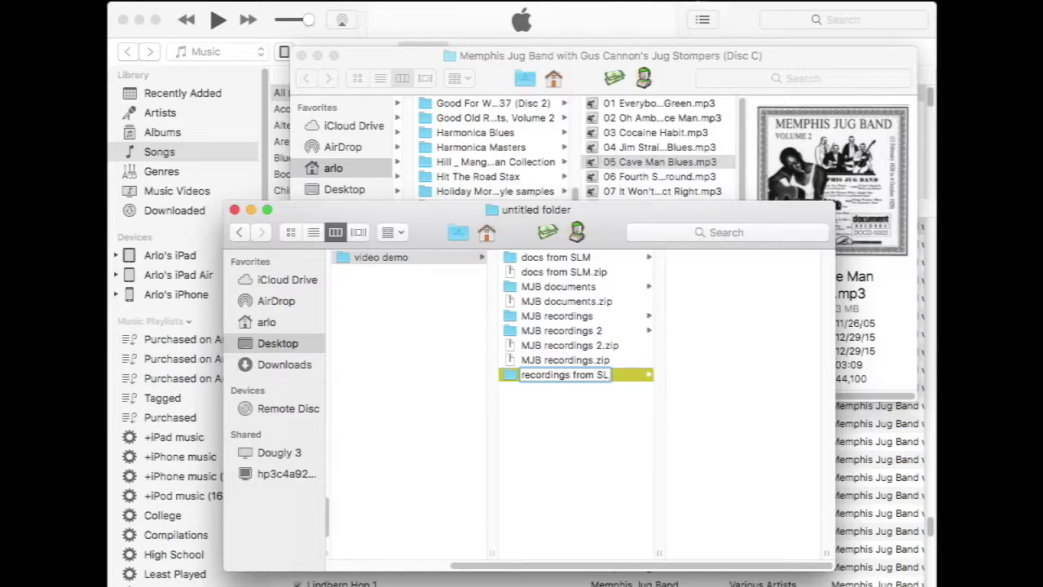
text(M)
key(Return)
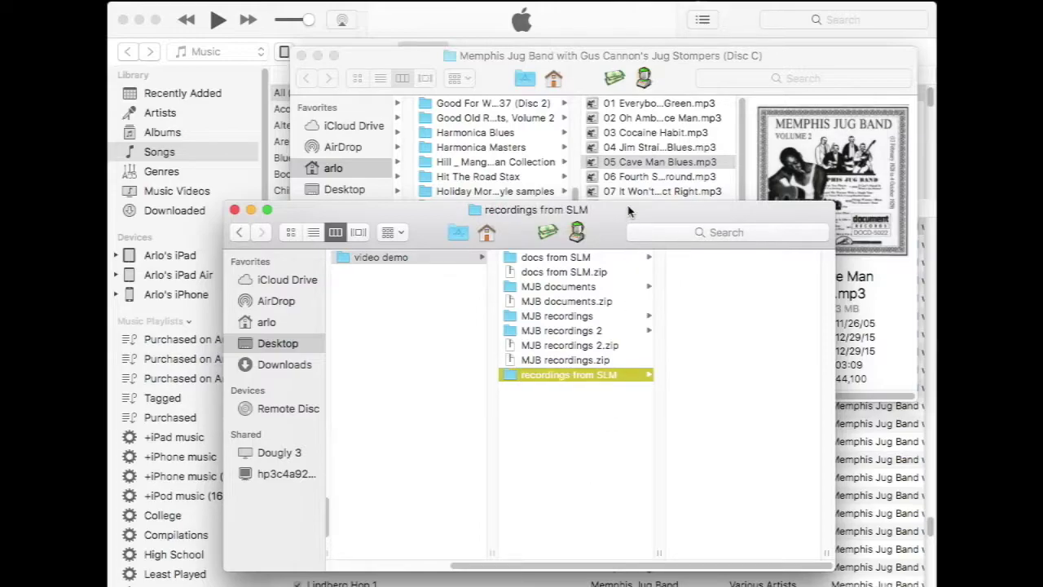
drag(619, 165, 709, 314)
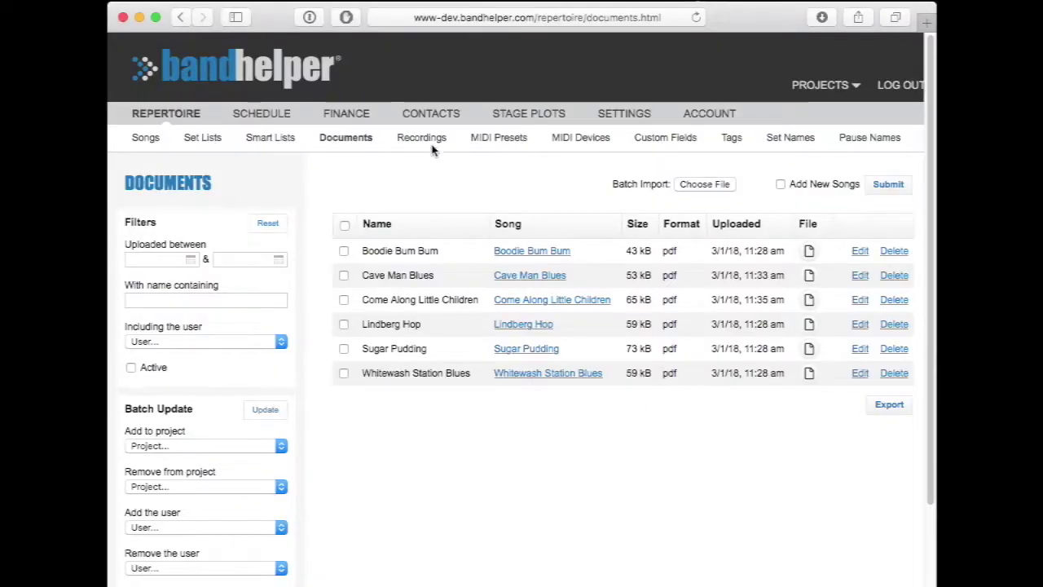
Switch to BandHelper, edit the Cave Man Blues recording, upload "05 Cave Man Blues.mp3" from "recordings from SLM" and save
click(420, 138)
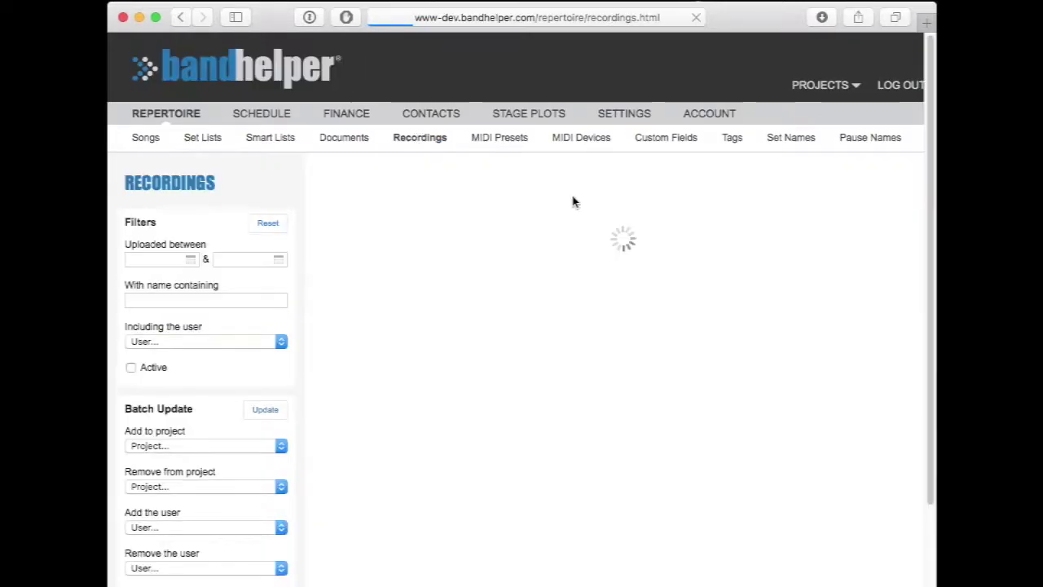
click(860, 294)
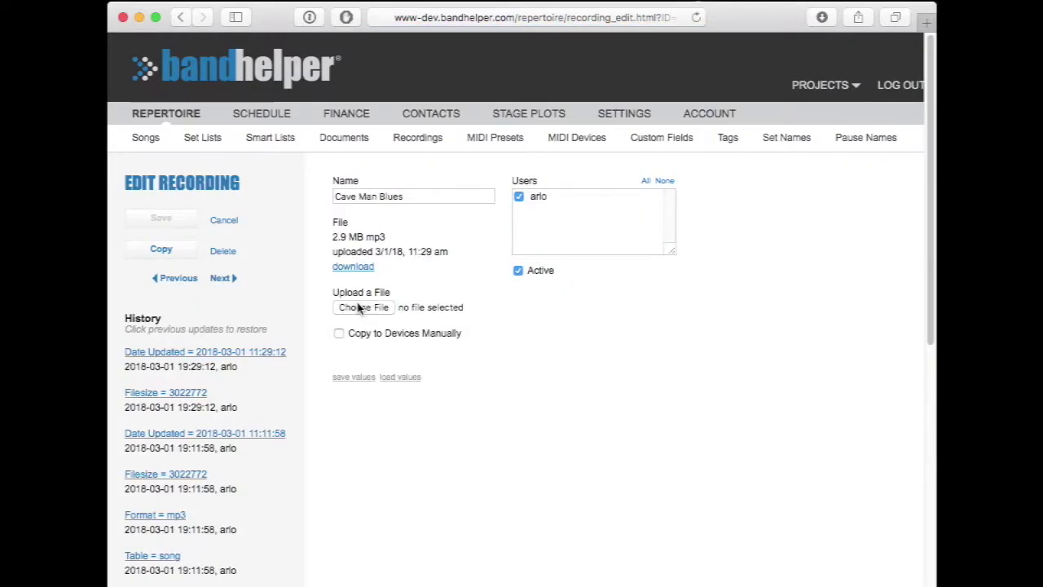
click(364, 307)
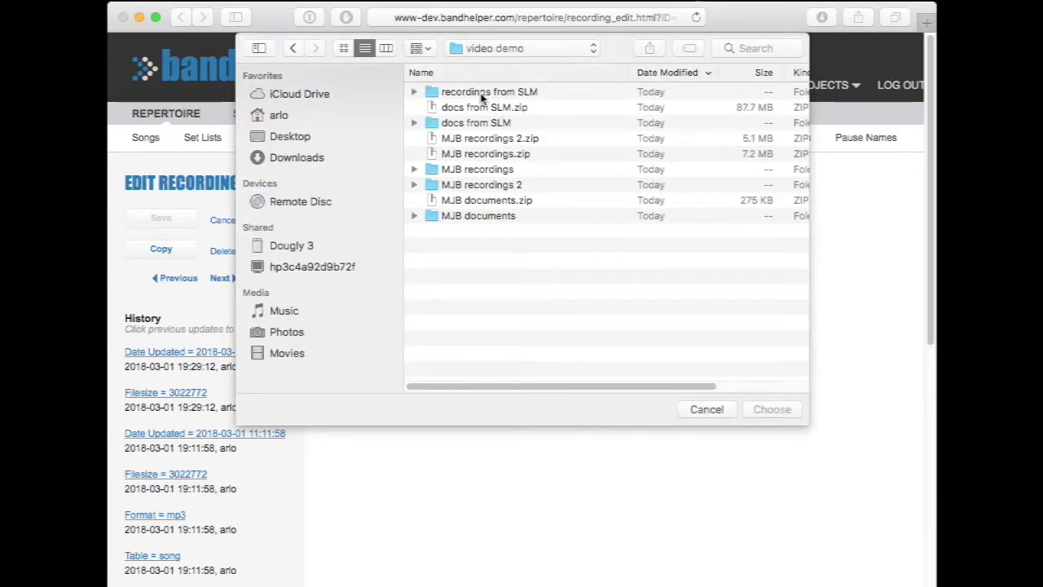
double_click(482, 93)
double_click(481, 93)
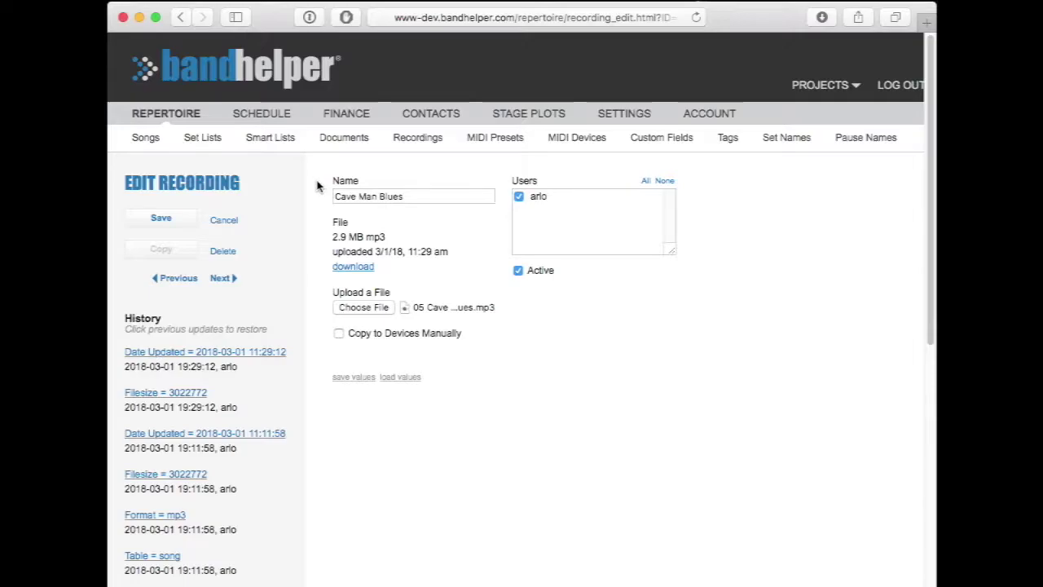
click(179, 223)
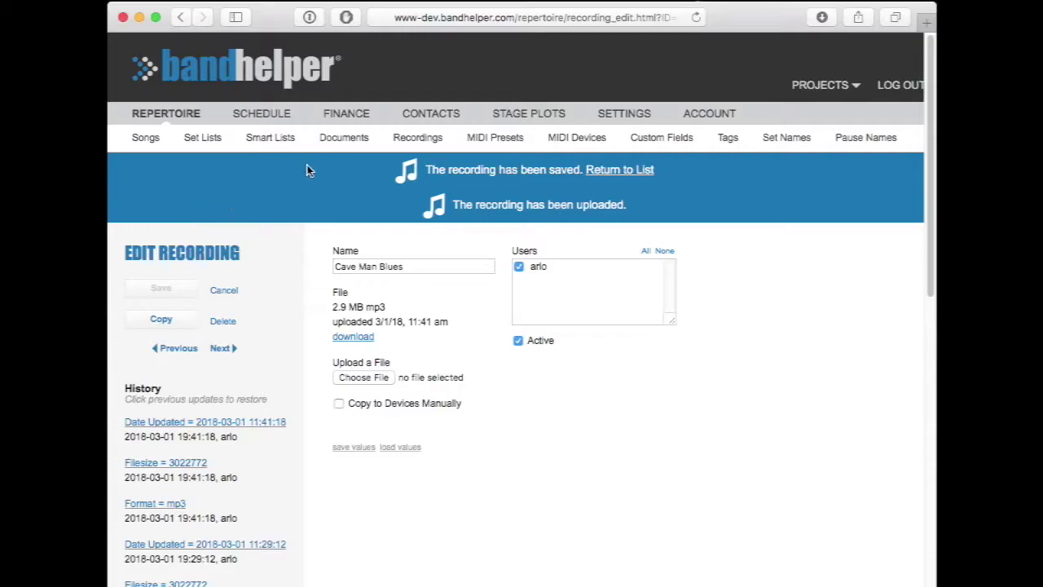
Open the Documents list and switch to the Country Songs project to view its documents
click(346, 140)
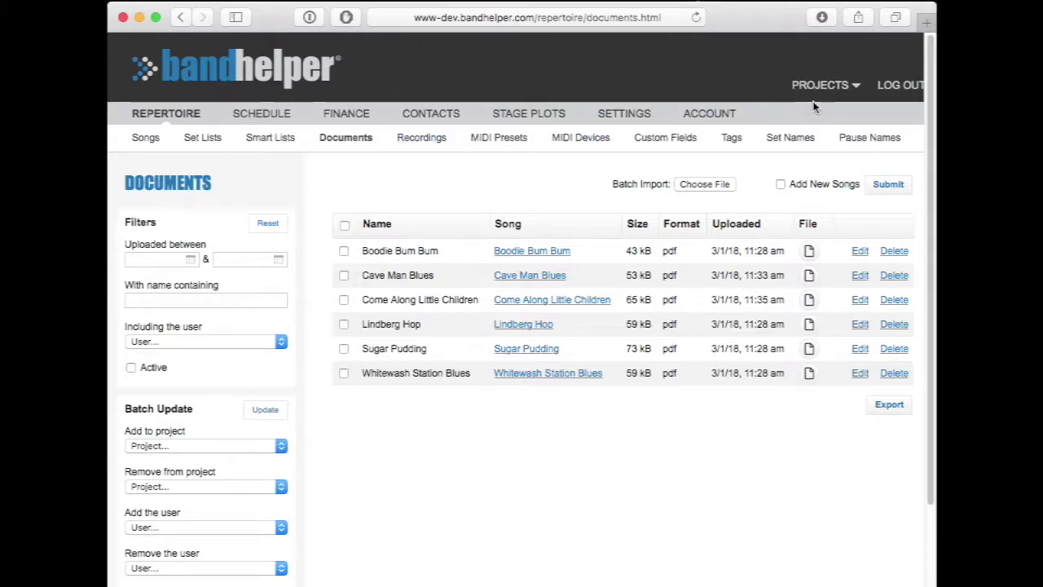
mouse_move(819, 86)
click(815, 122)
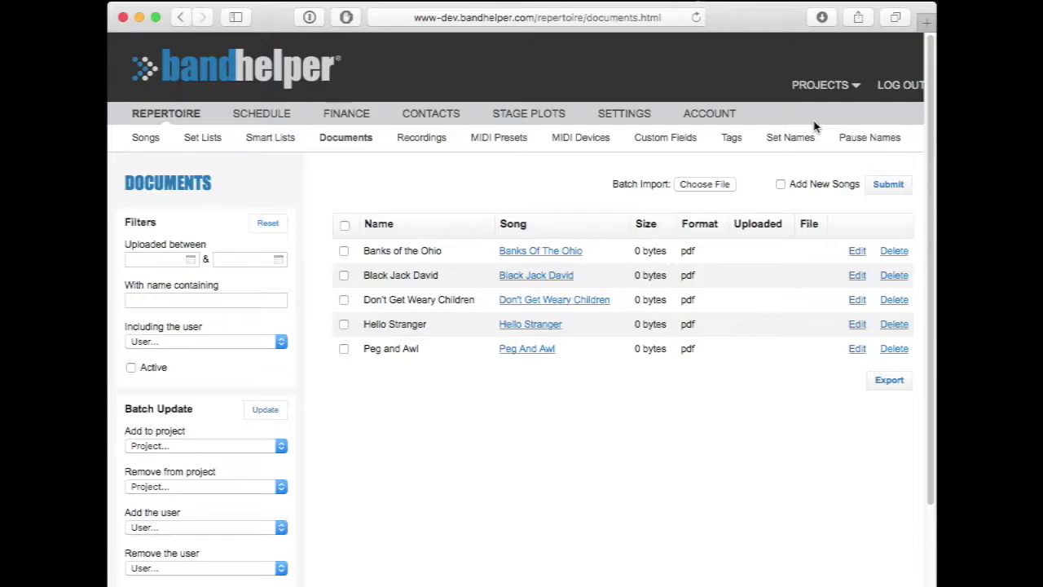
Open the batch import file chooser for documents, cancel it, and switch back to the Memphis Jug Band project
click(712, 185)
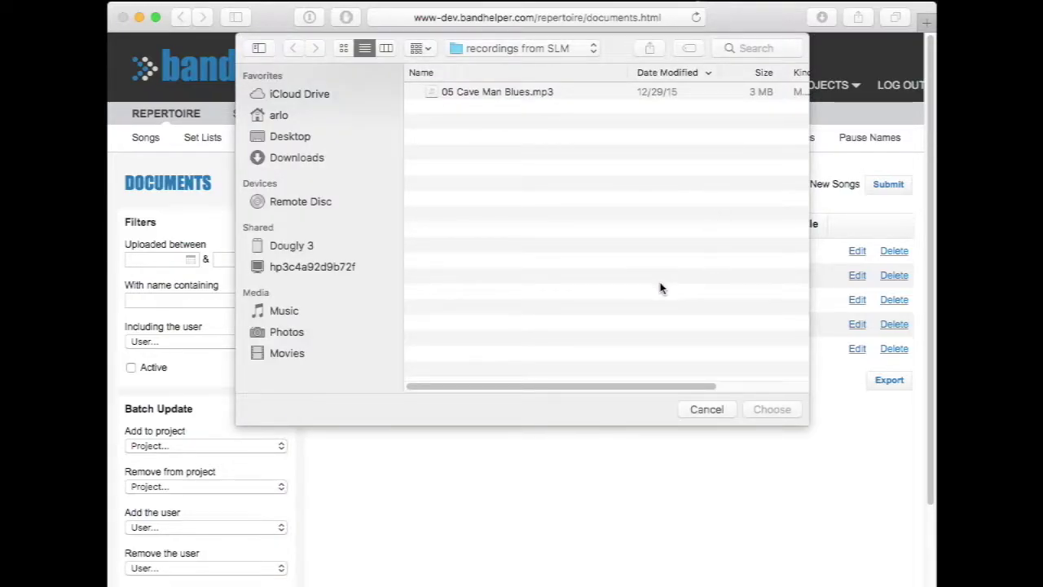
click(699, 409)
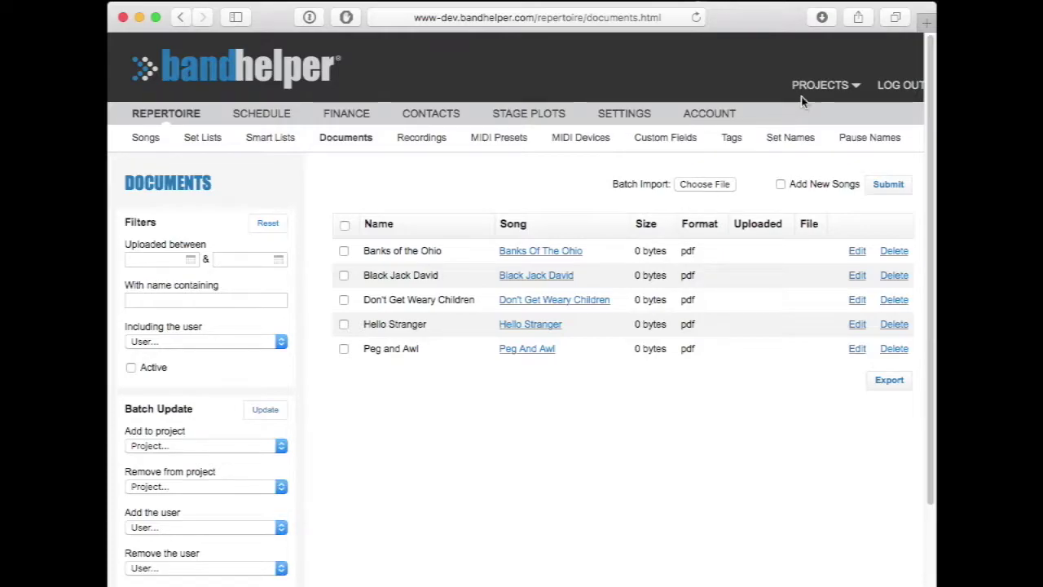
click(803, 92)
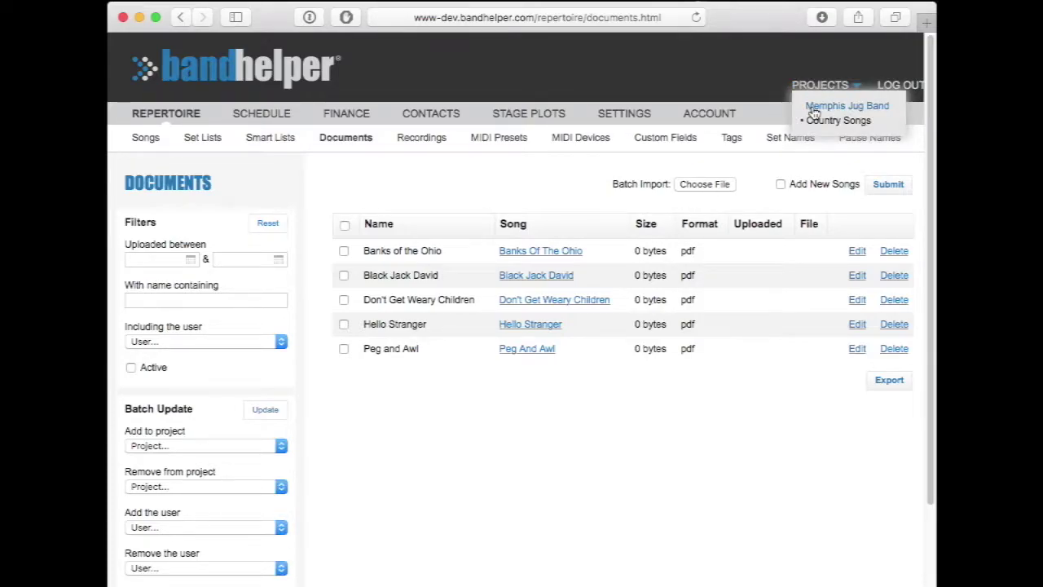
click(815, 108)
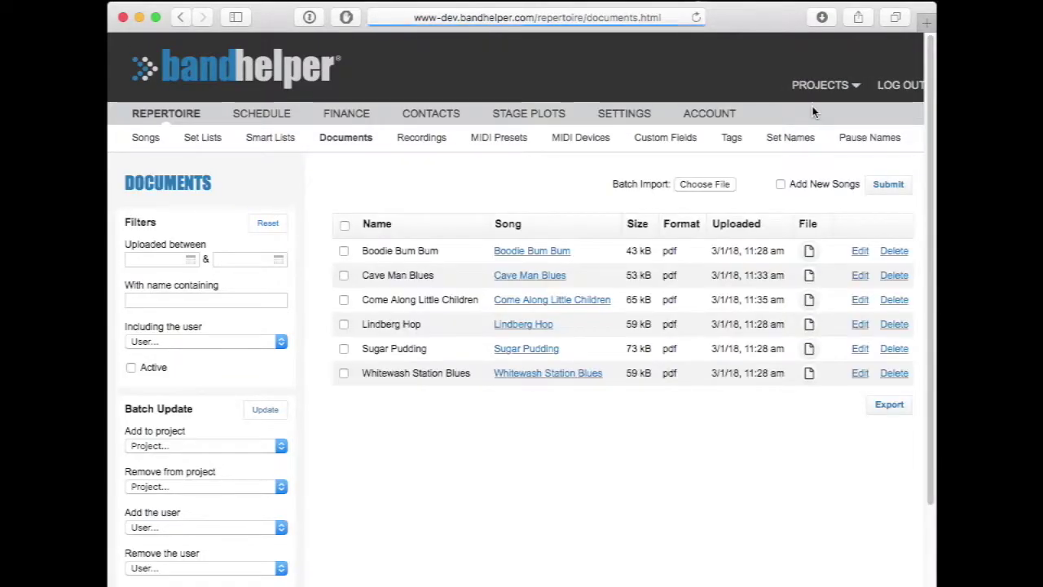